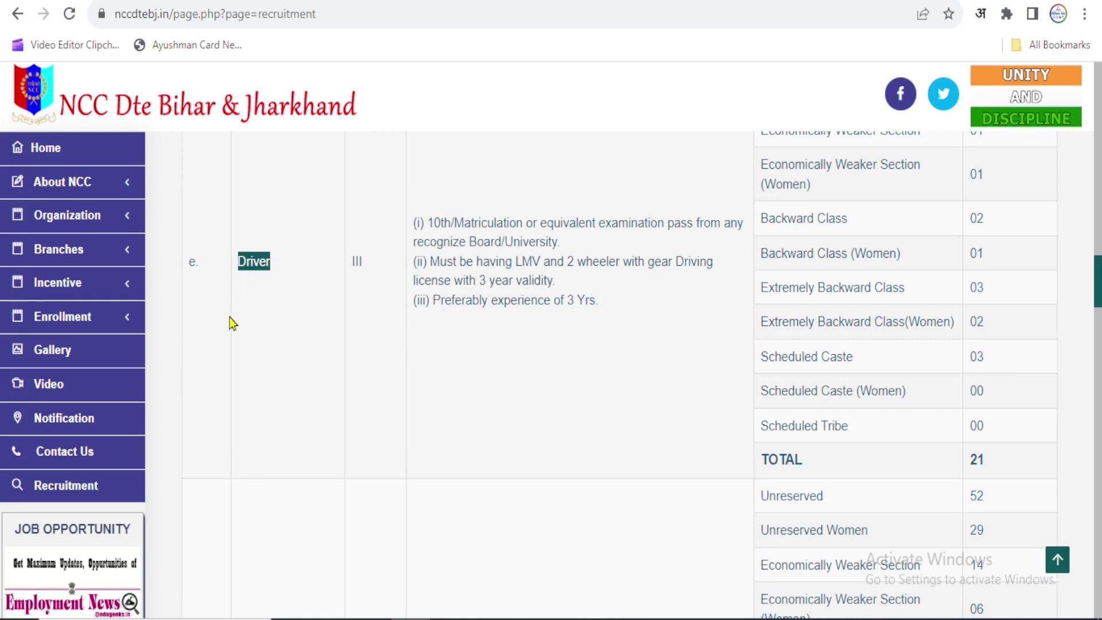
- Review the Driver post's qualifications, the remaining vacancies, and the requirement downloads and application form link on the recruitment page
left_click_drag(433, 222, 592, 223)
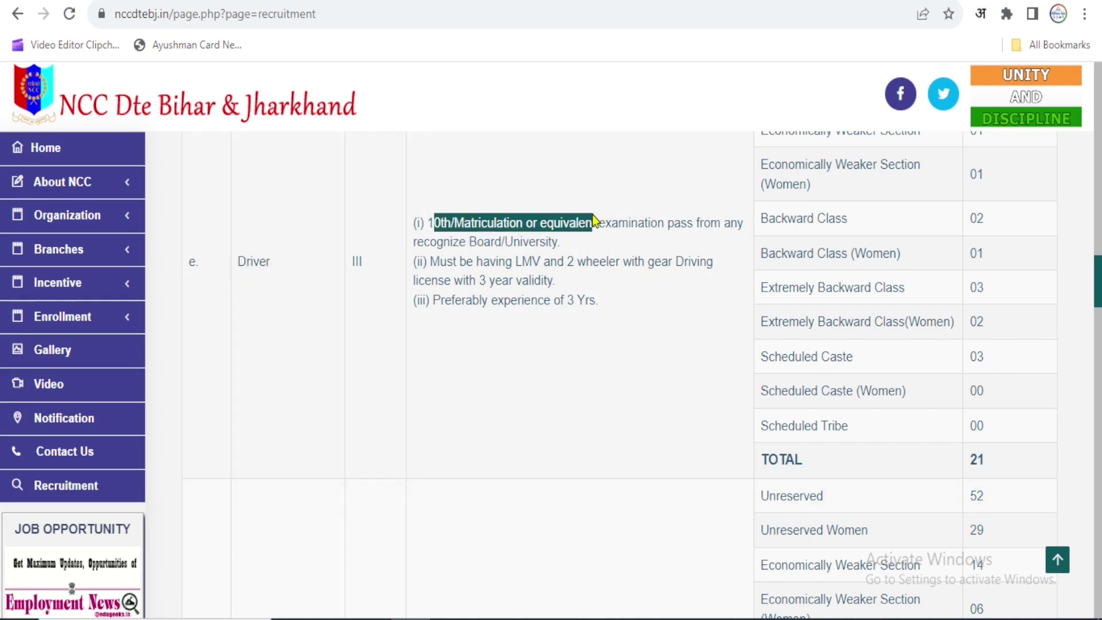
left_click_drag(436, 262, 706, 256)
scroll(594, 439, "down", 20)
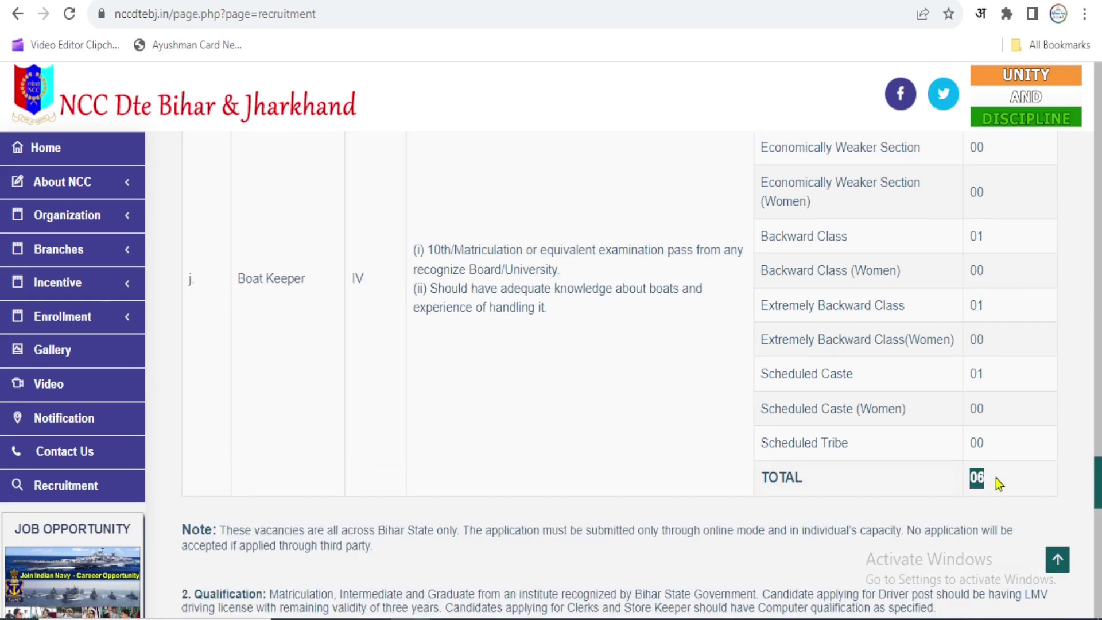
left_click_drag(1099, 491, 1097, 557)
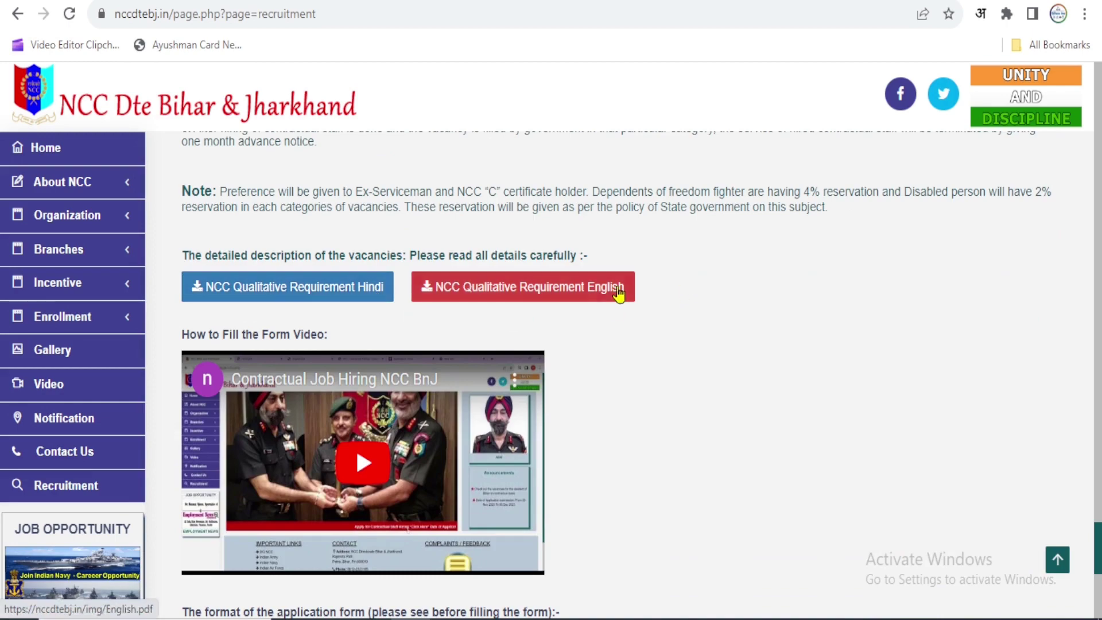
key("ctrl+Tab")
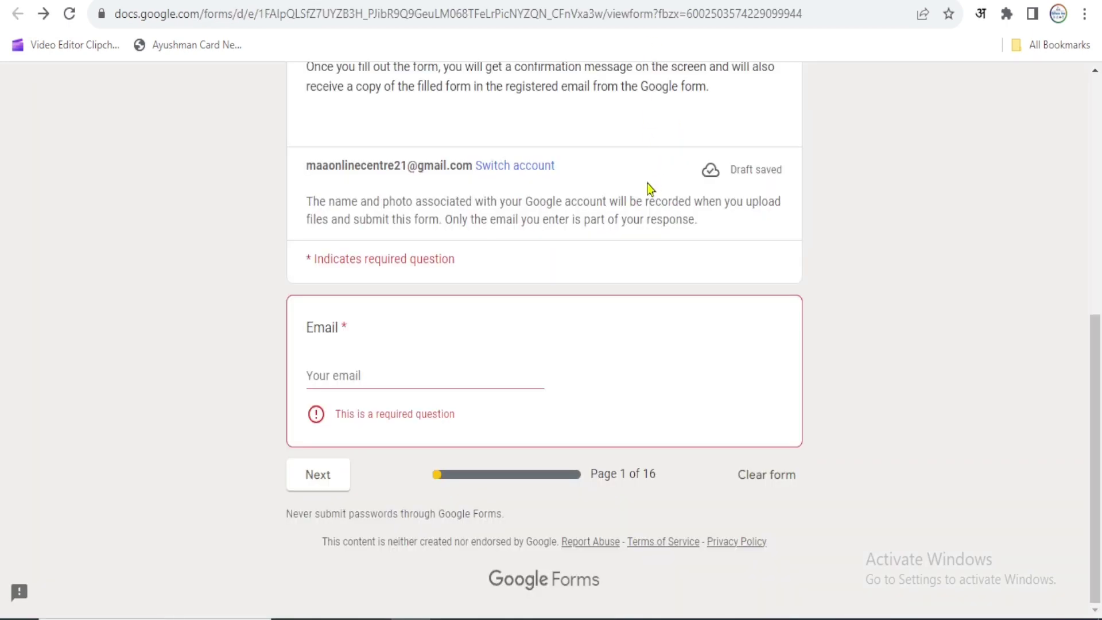
key("alt+Right")
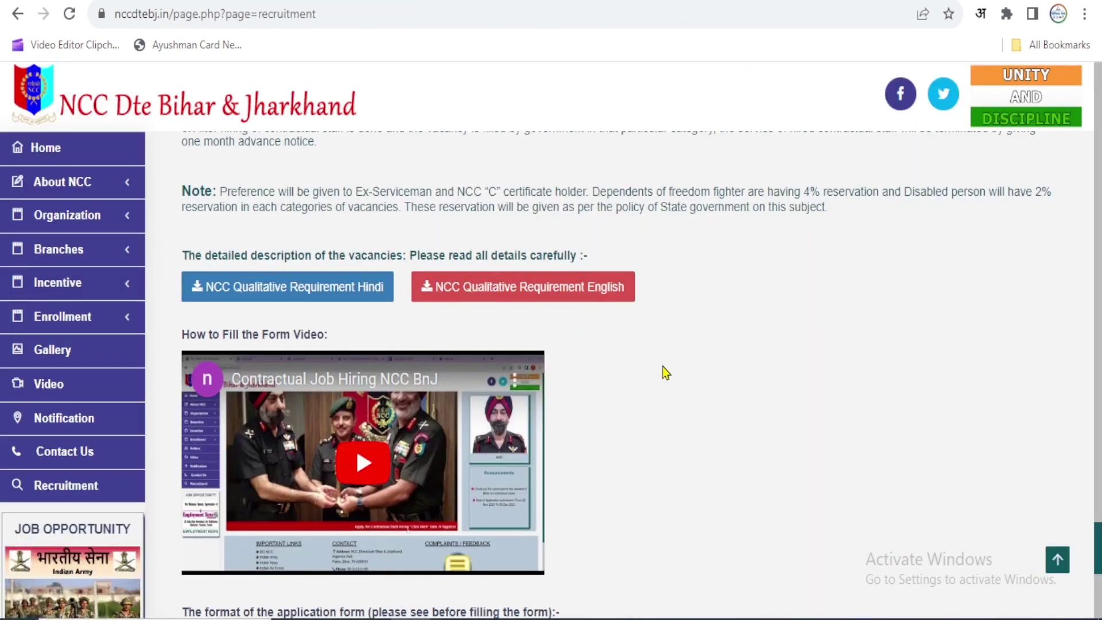
scroll(661, 368, "down", 8)
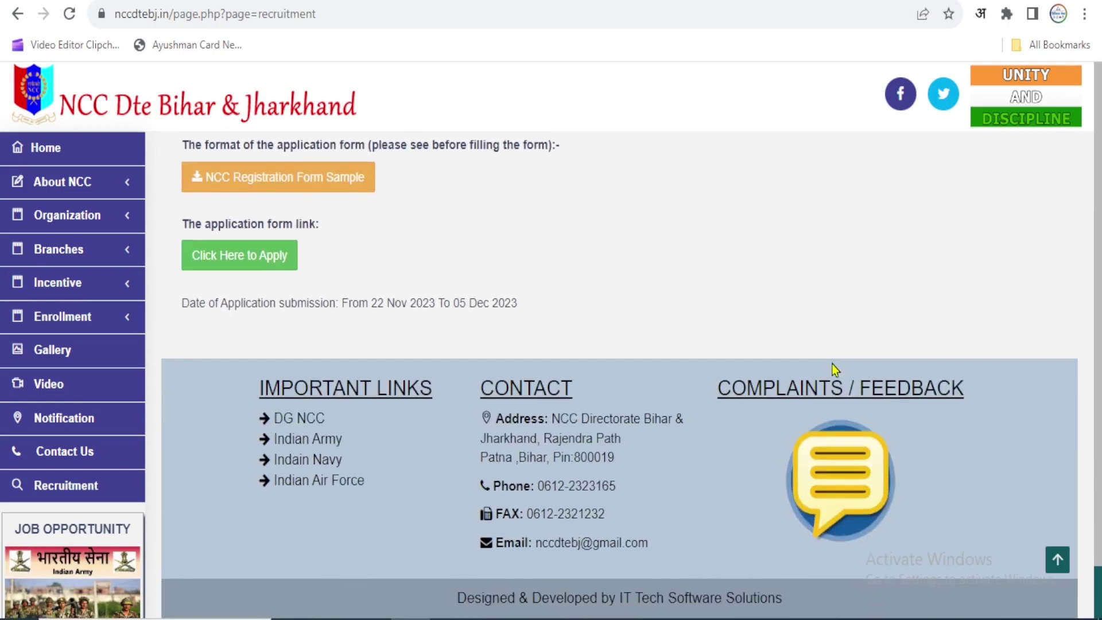
- Examine the category-wise distribution of Clerk posts in the vacancy table and return to the application form link
scroll(833, 368, "up", 20)
scroll(833, 369, "up", 15)
left_click_drag(1095, 424, 1098, 108)
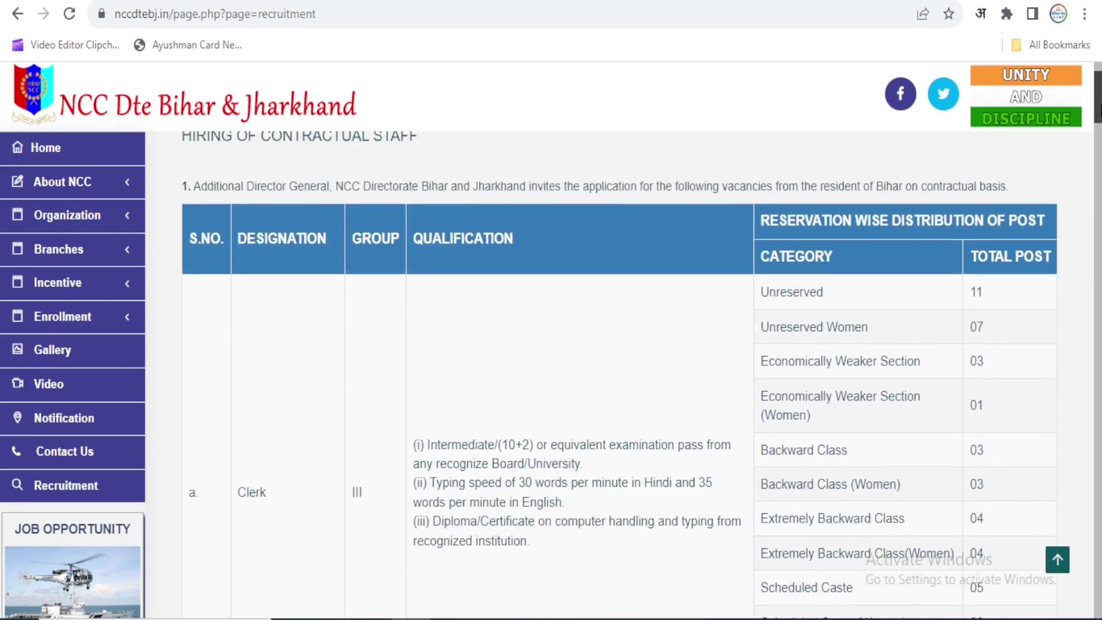
left_click_drag(762, 292, 919, 520)
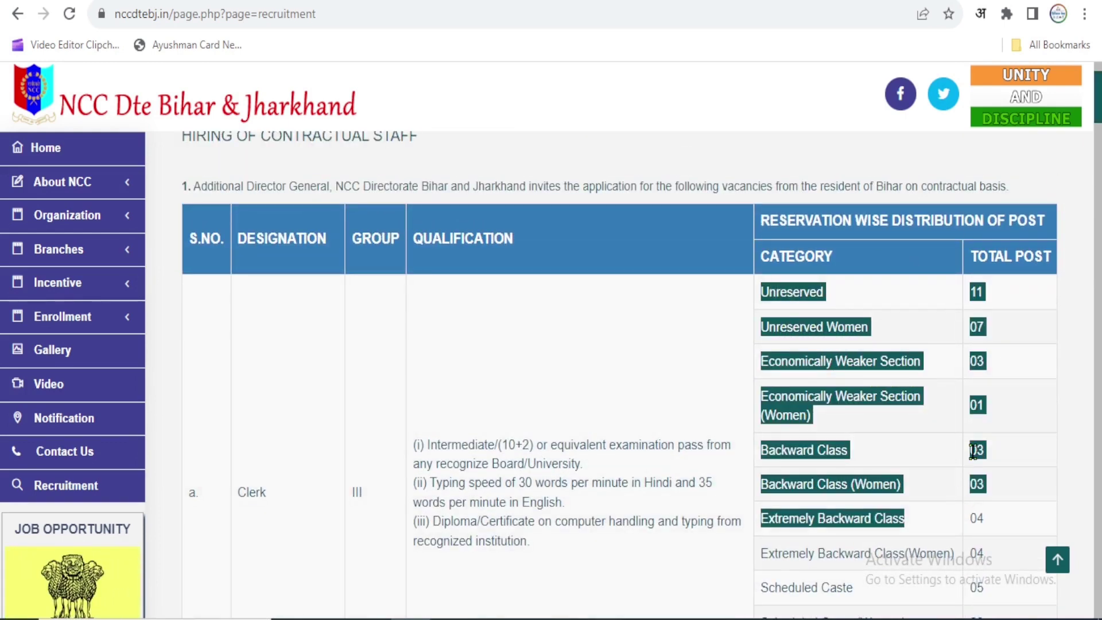
scroll(902, 521, "down", 1)
left_click(902, 522)
scroll(902, 522, "down", 3)
left_click_drag(1097, 112, 1098, 568)
scroll(355, 222, "down", 2)
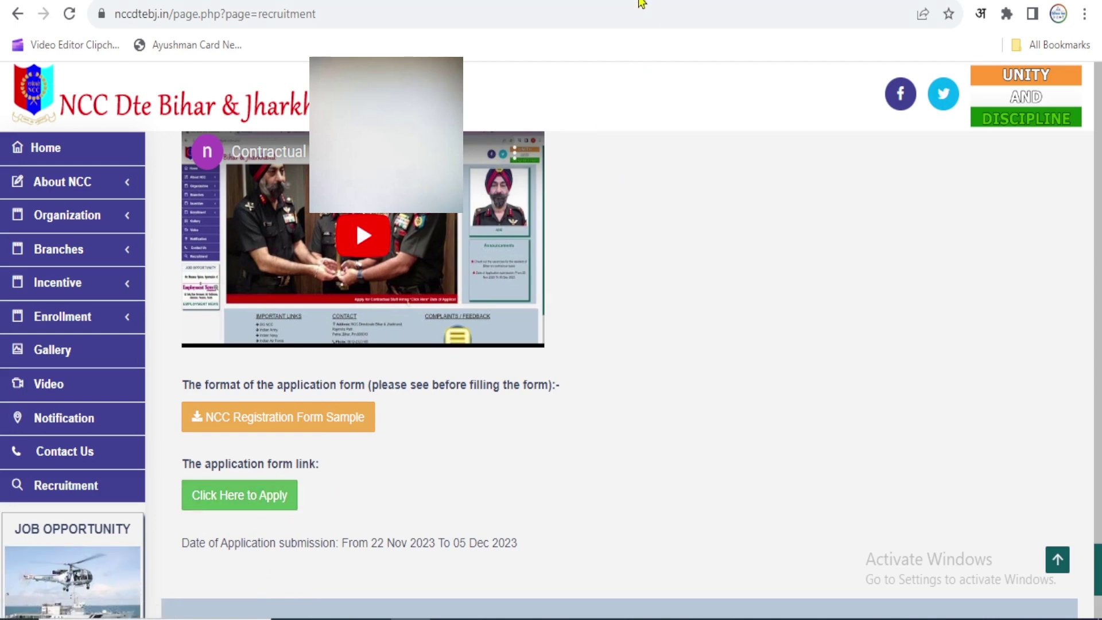
- Switch to the Google Forms application and examine the applicant name question under Personal Information
key("ctrl+Tab")
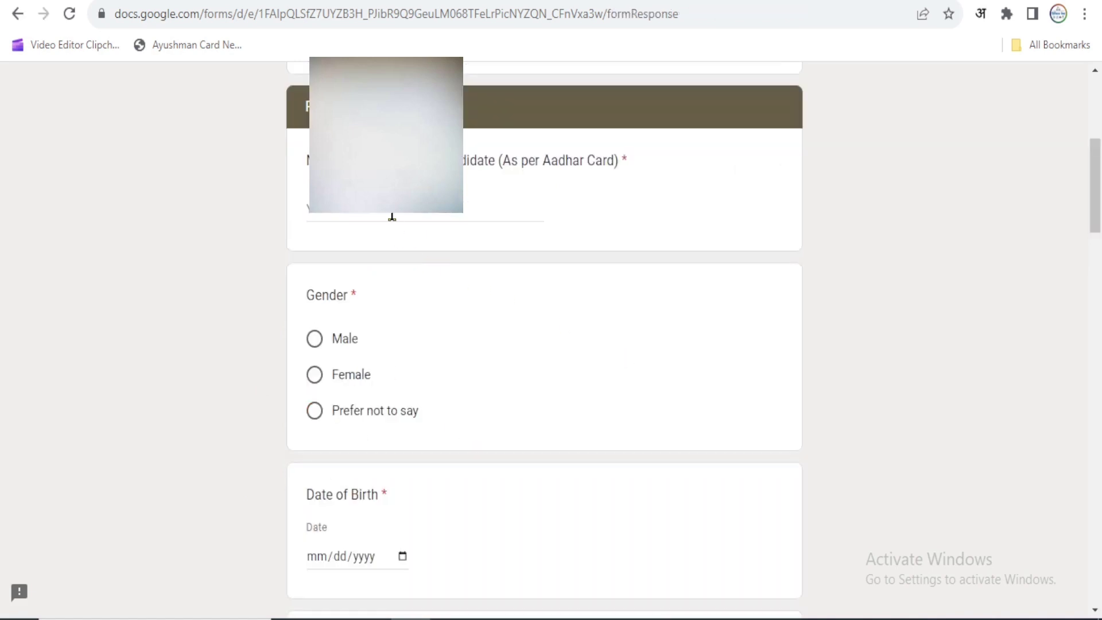
left_click_drag(310, 160, 351, 161)
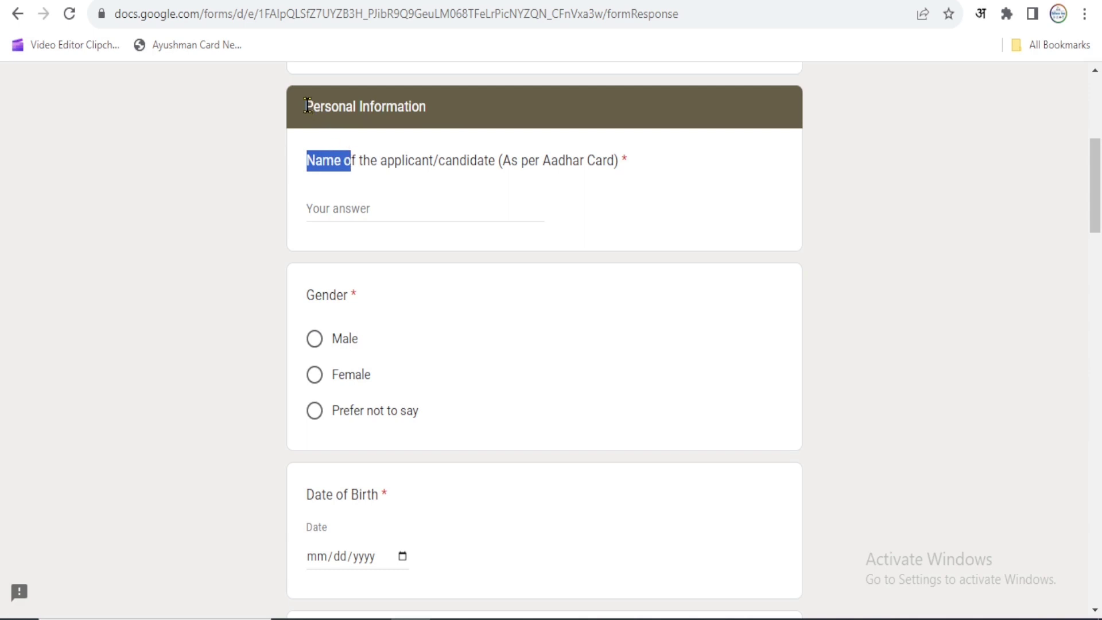
left_click_drag(306, 106, 387, 95)
left_click(325, 206)
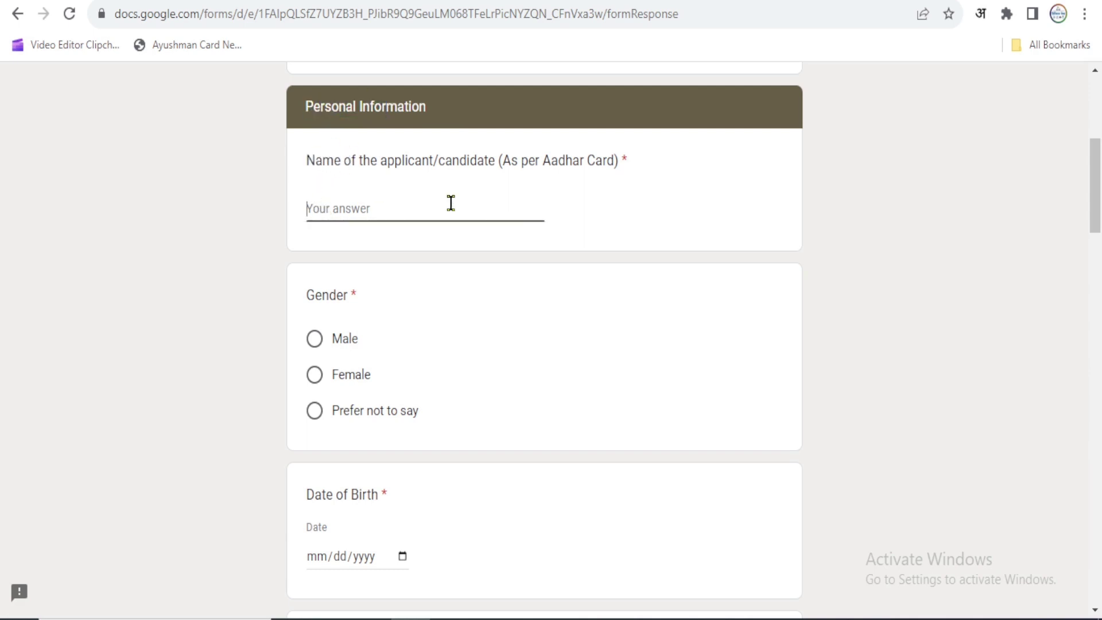
left_click_drag(509, 160, 614, 156)
left_click(522, 171)
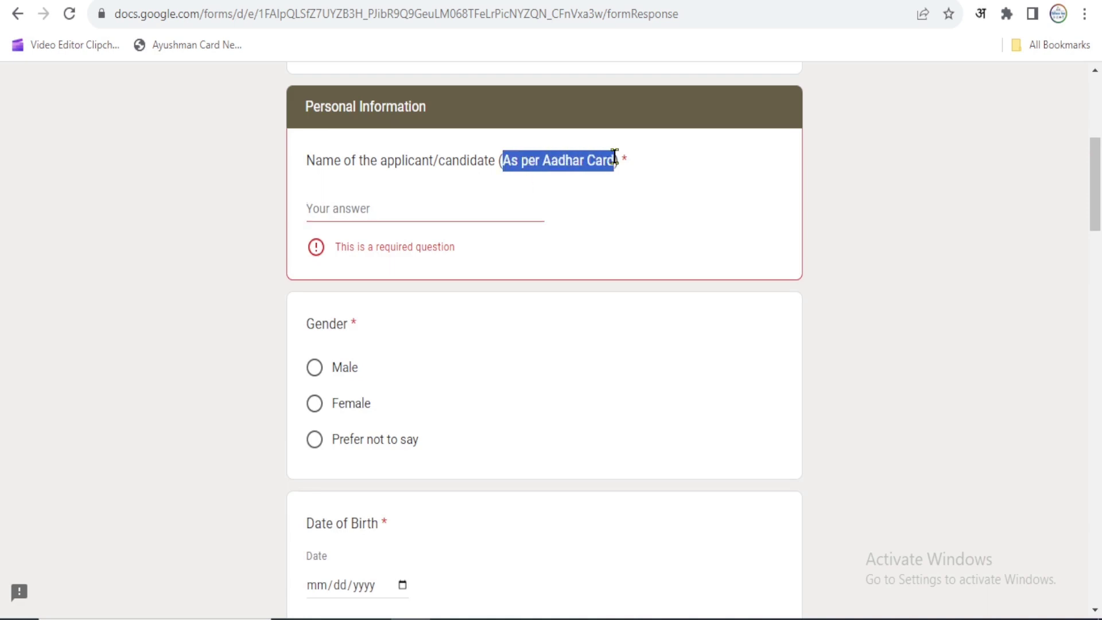
left_click(386, 217)
- Choose Male as the applicant's gender in the application form
scroll(353, 292, "down", 3)
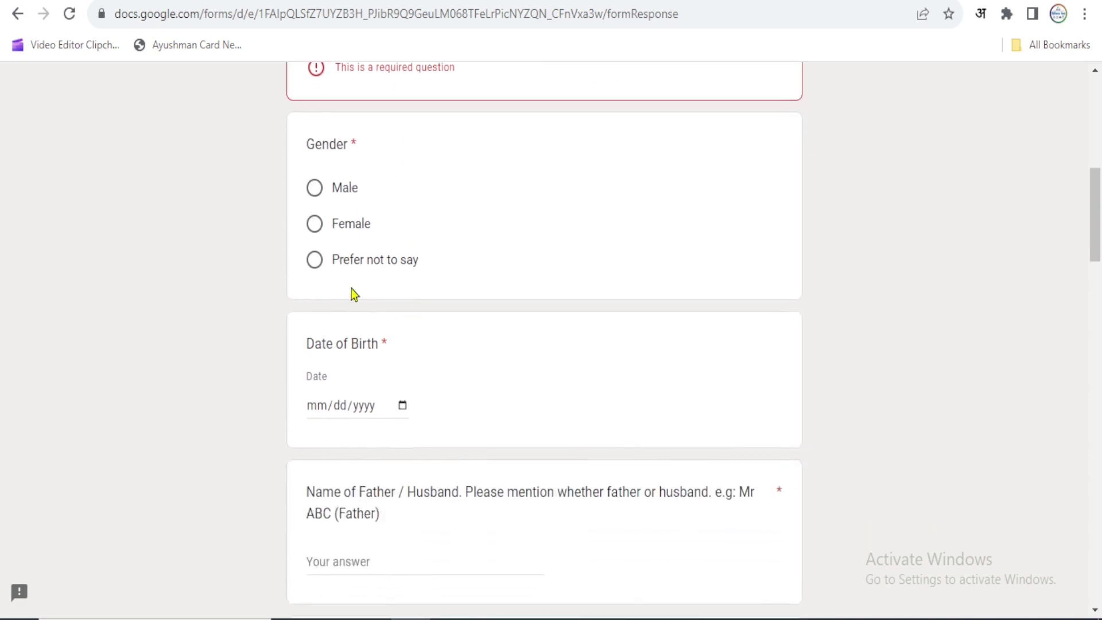
left_click(315, 189)
scroll(419, 361, "up", 2)
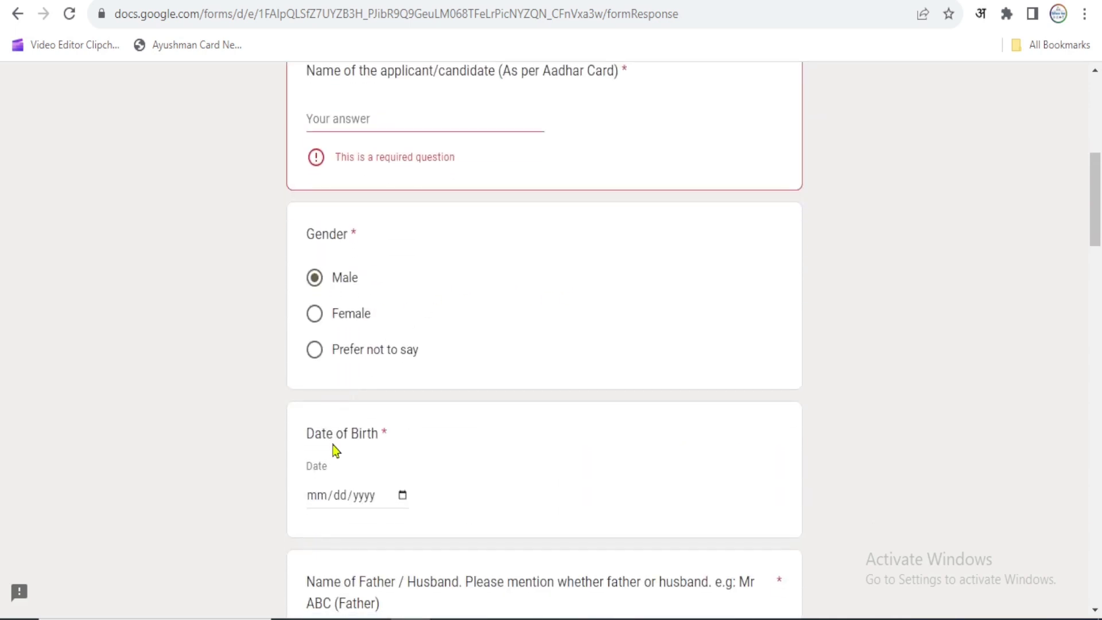
- Pick the applicant's date of birth from the calendar
scroll(338, 459, "down", 3)
left_click(317, 316)
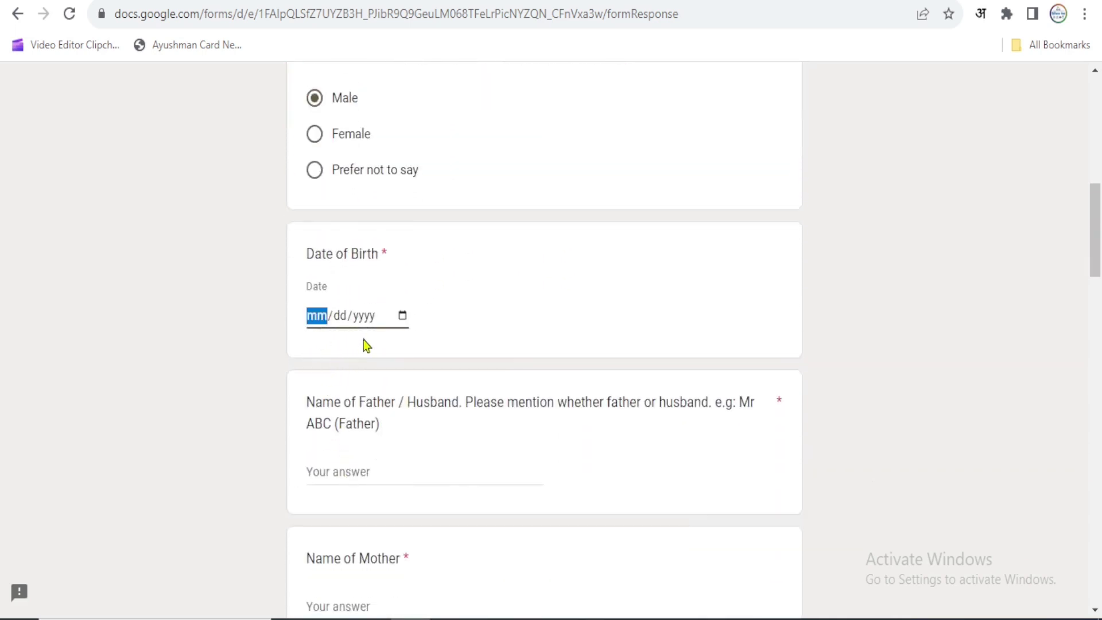
left_click(403, 316)
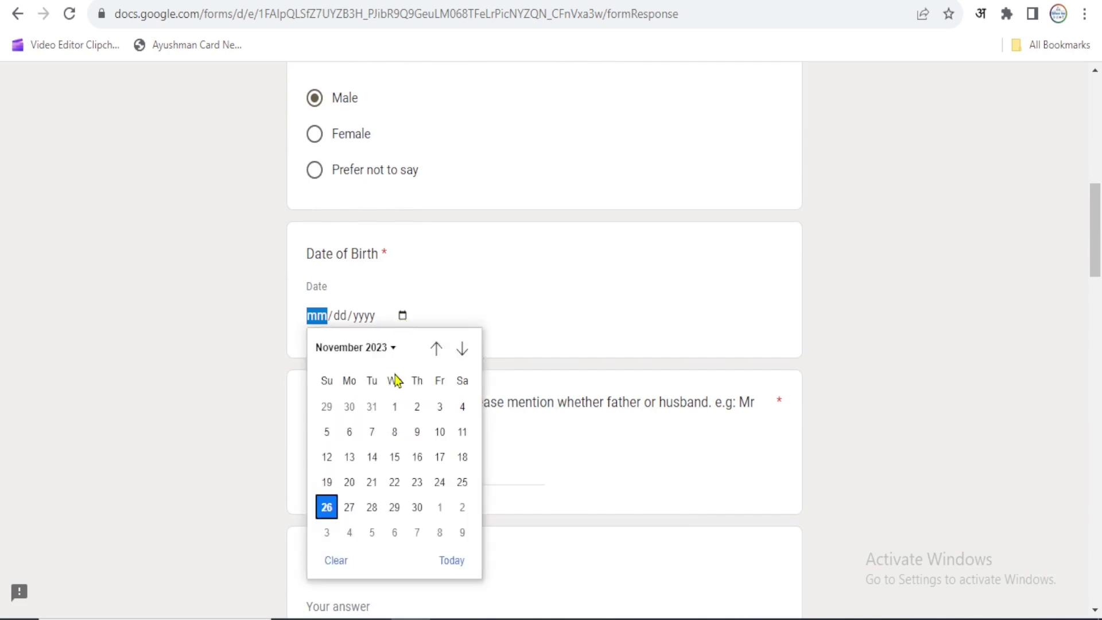
left_click(395, 432)
scroll(460, 394, "up", 1)
- Review the questions for the father's or husband's name, mother's name, contact phone number and WhatsApp number
scroll(460, 394, "down", 4)
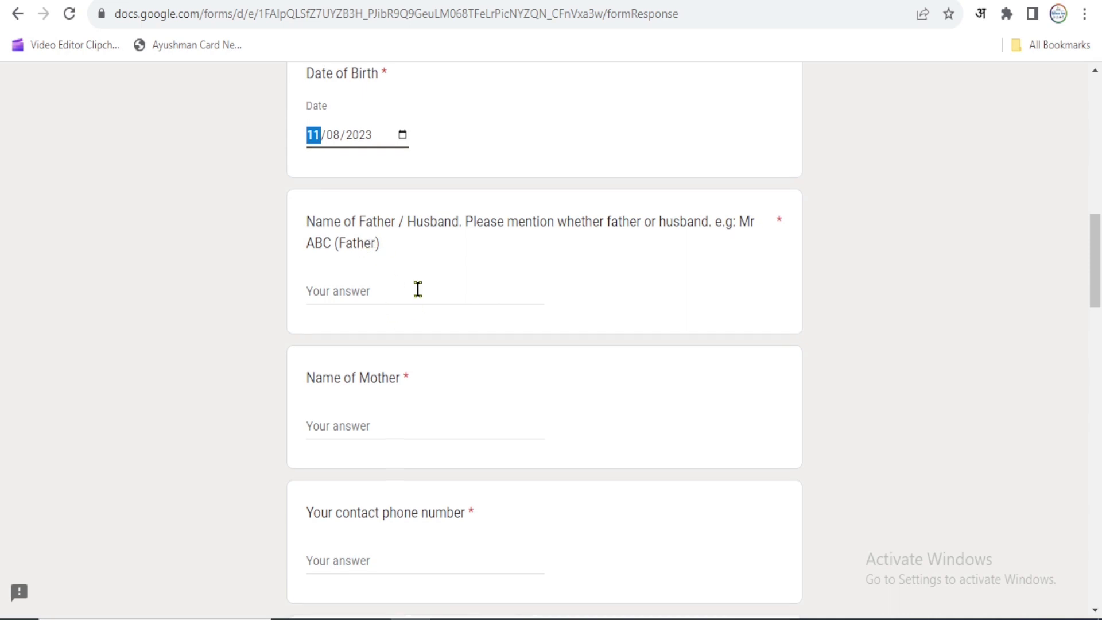
scroll(418, 289, "down", 3)
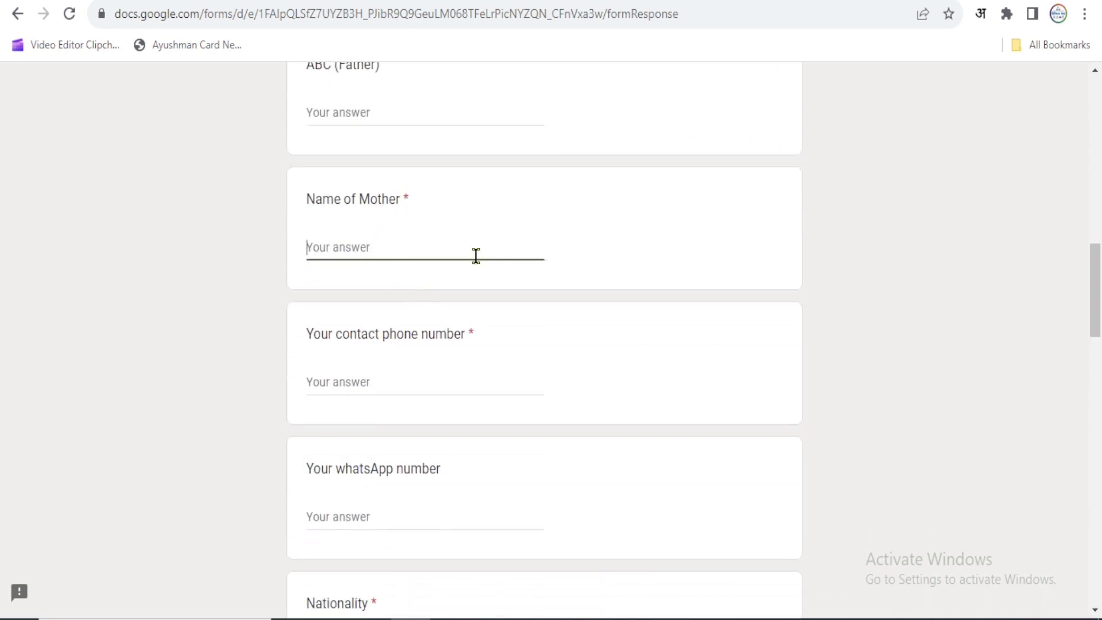
scroll(474, 256, "down", 2)
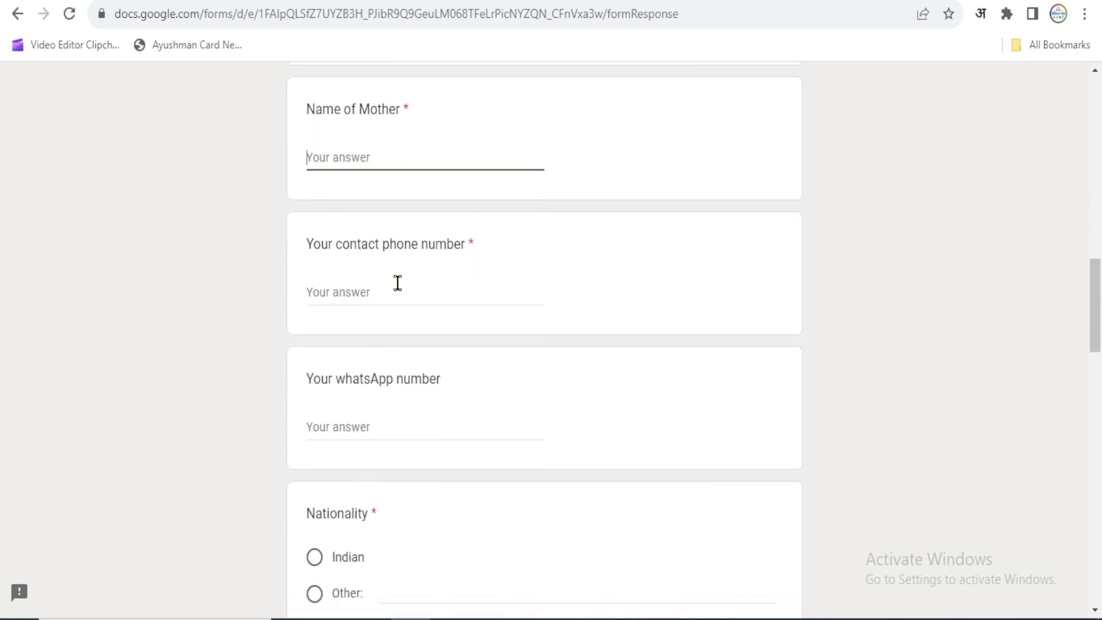
left_click(361, 290)
scroll(416, 290, "down", 3)
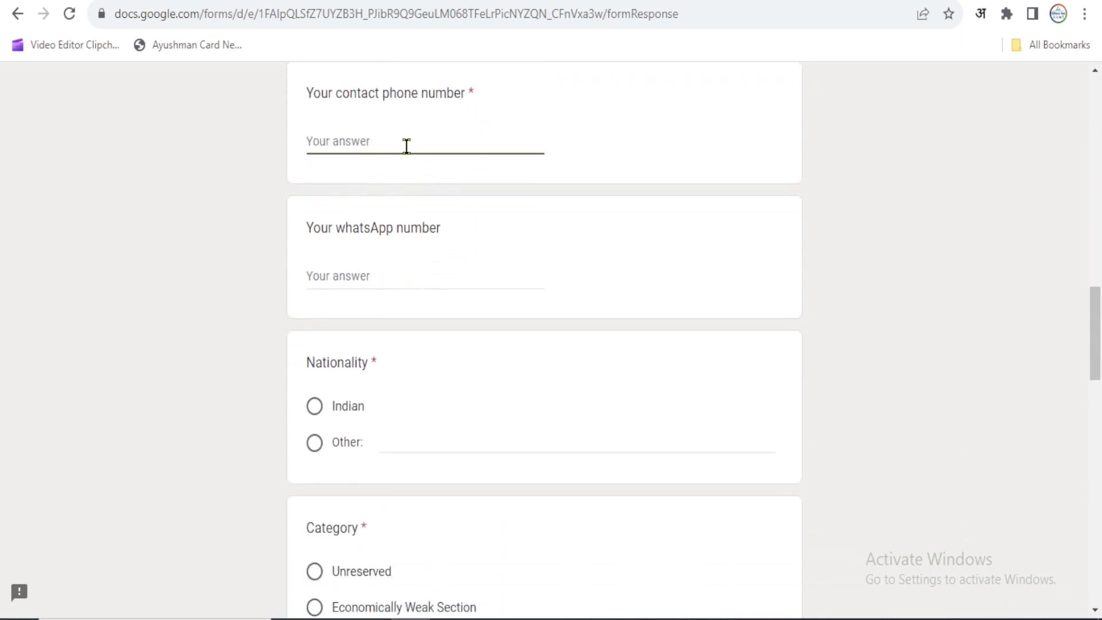
left_click(358, 277)
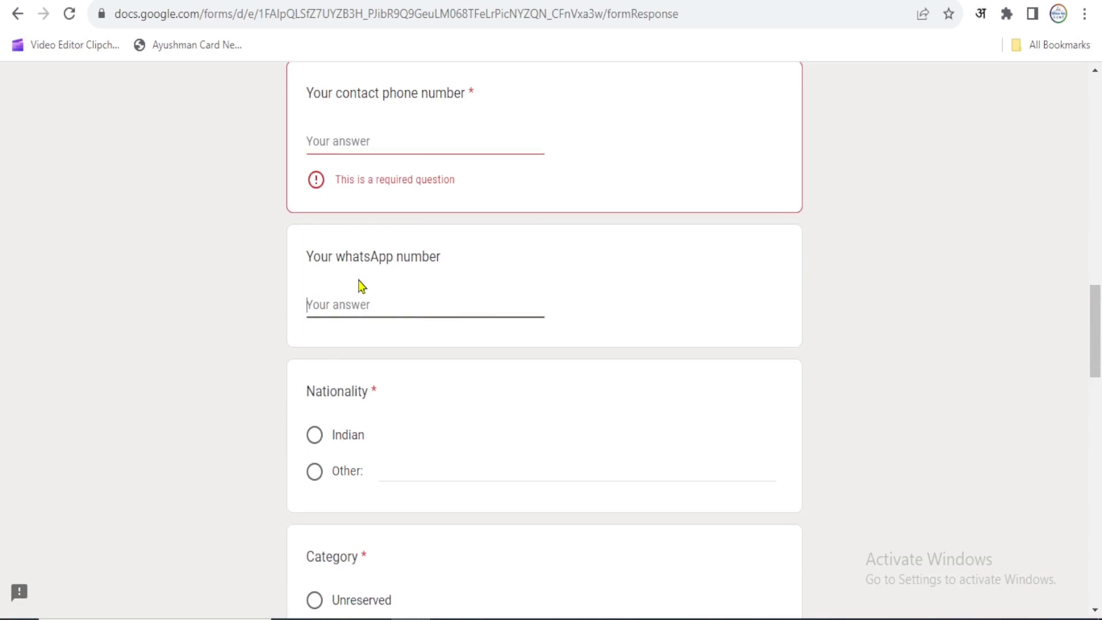
- Set the nationality to Indian and the category to Extremely Backward Class
scroll(378, 295, "down", 3)
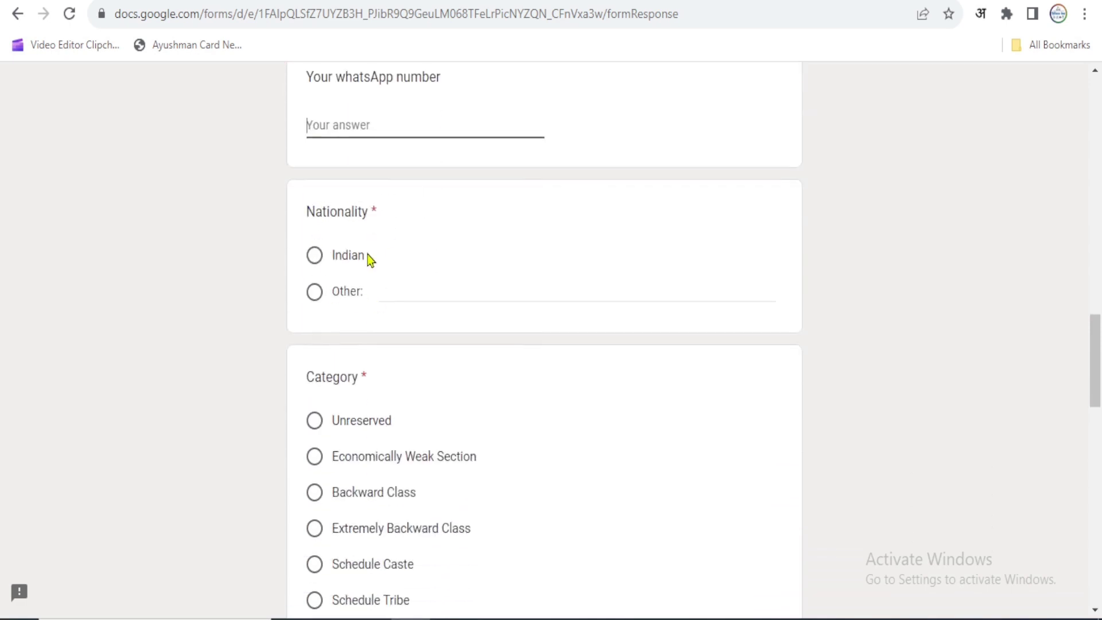
left_click(316, 256)
scroll(355, 281, "down", 3)
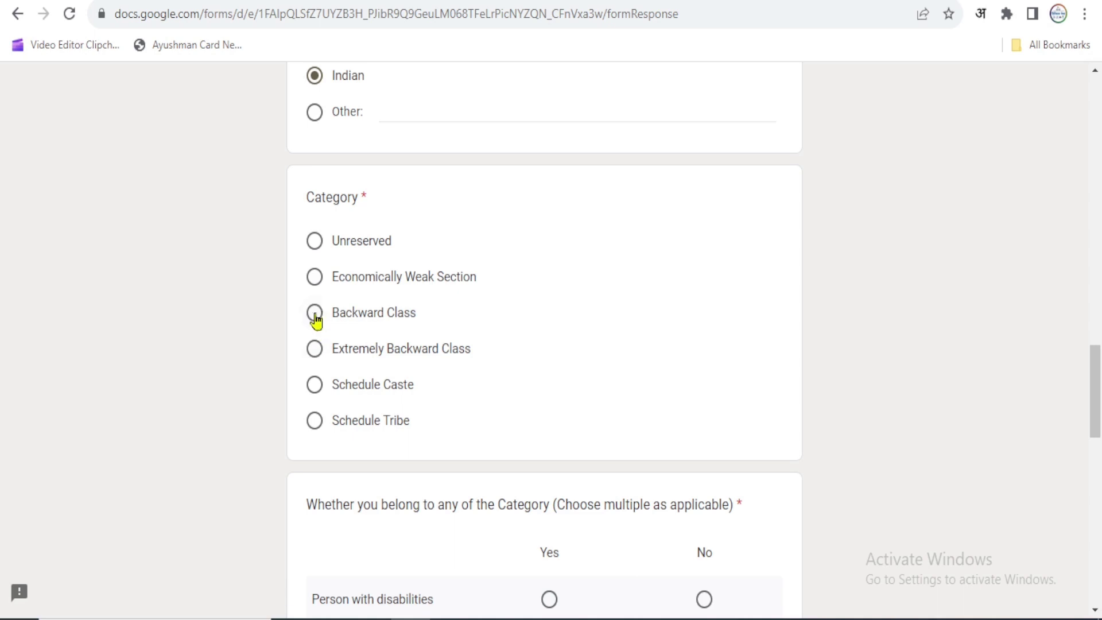
left_click(315, 348)
- Answer No for both person with disabilities and descendant of freedom fighter/war veterans
scroll(450, 373, "down", 5)
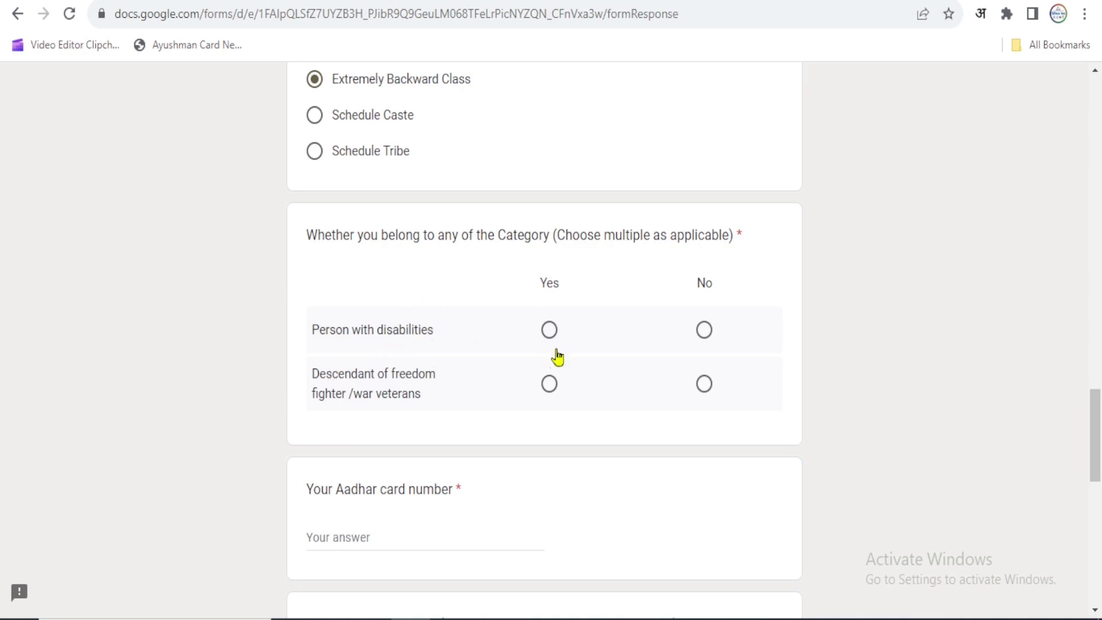
left_click(702, 331)
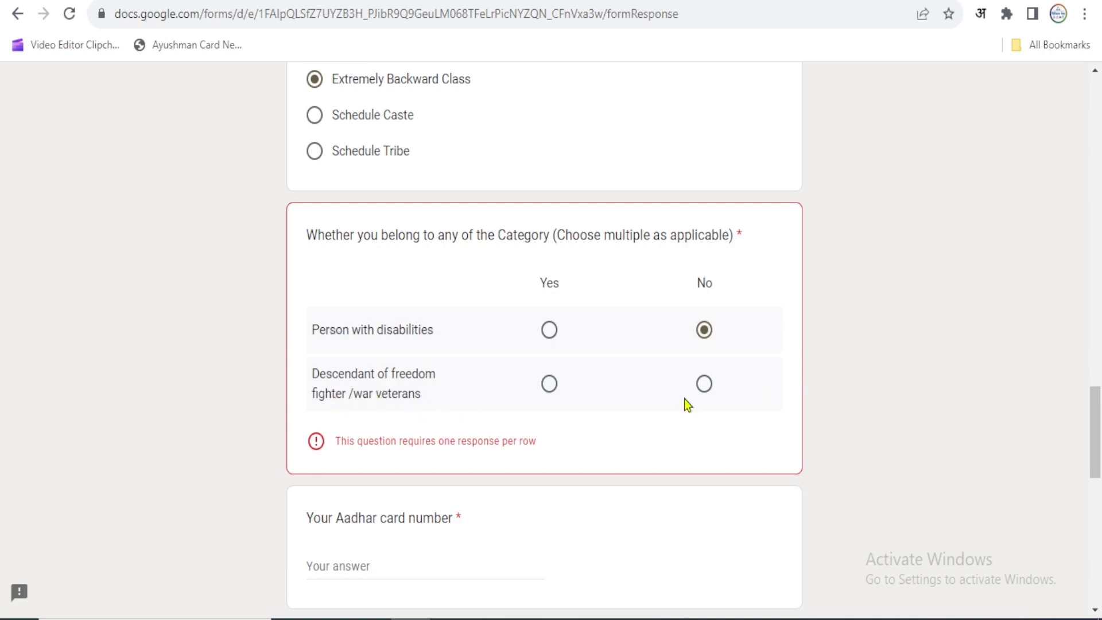
left_click(702, 385)
- Review the Aadhar and PAN card number questions, including the instruction for applicants without a PAN card
scroll(639, 378, "down", 3)
left_click(373, 356)
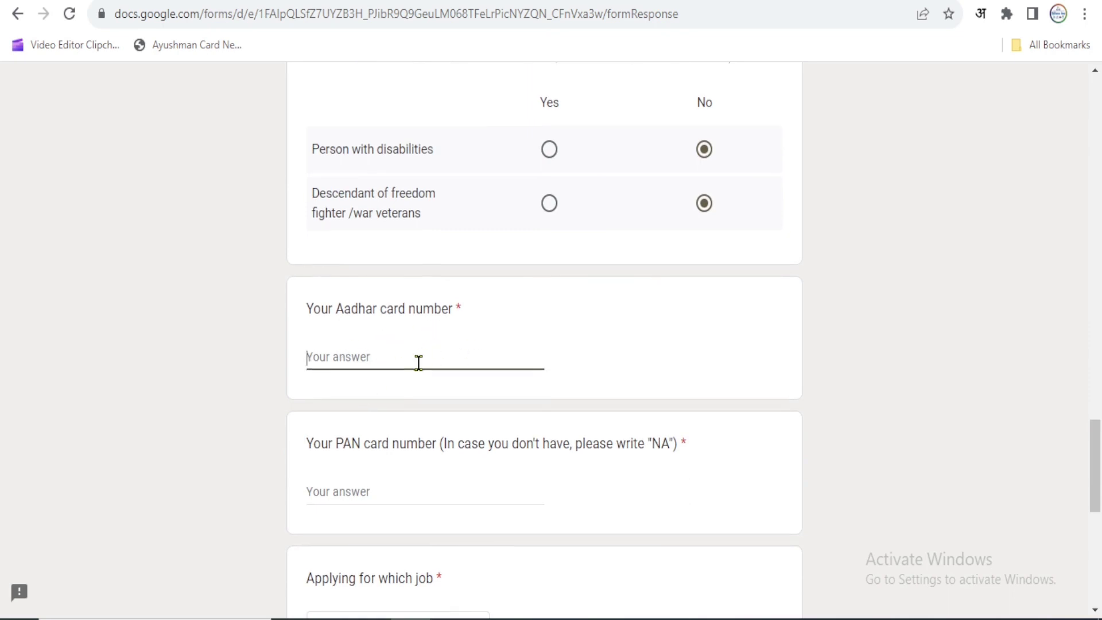
scroll(418, 362, "down", 3)
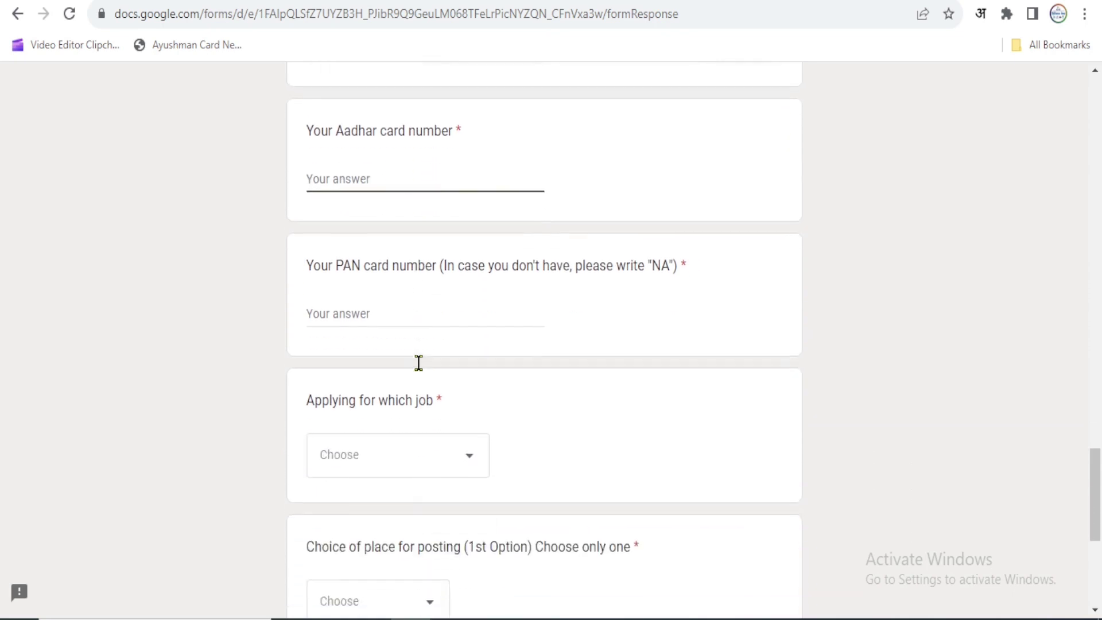
left_click(363, 310)
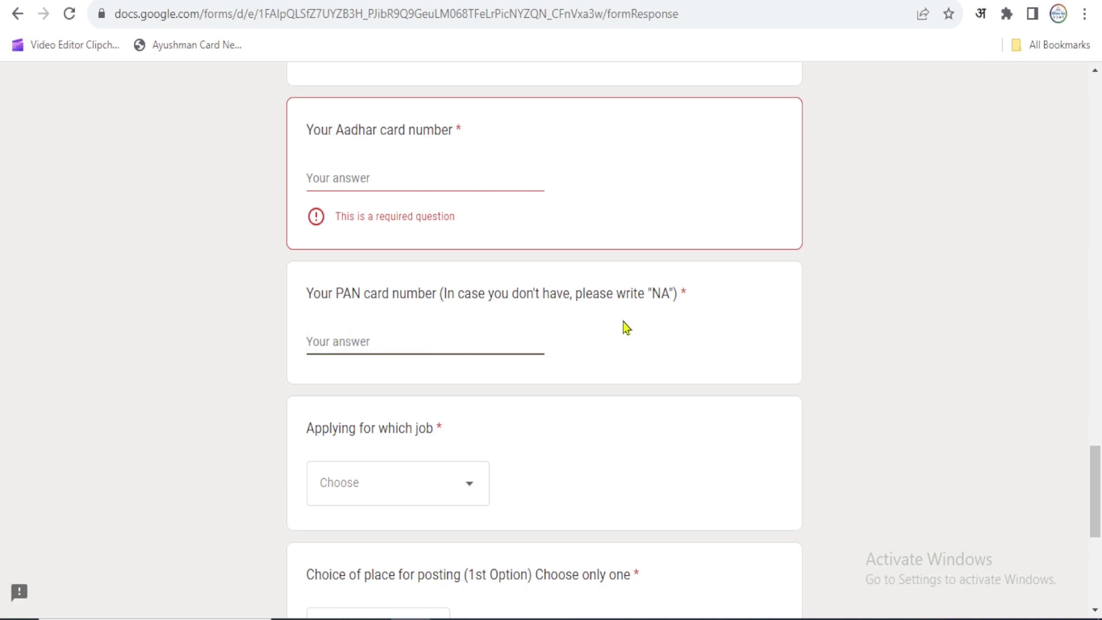
left_click_drag(655, 296, 671, 294)
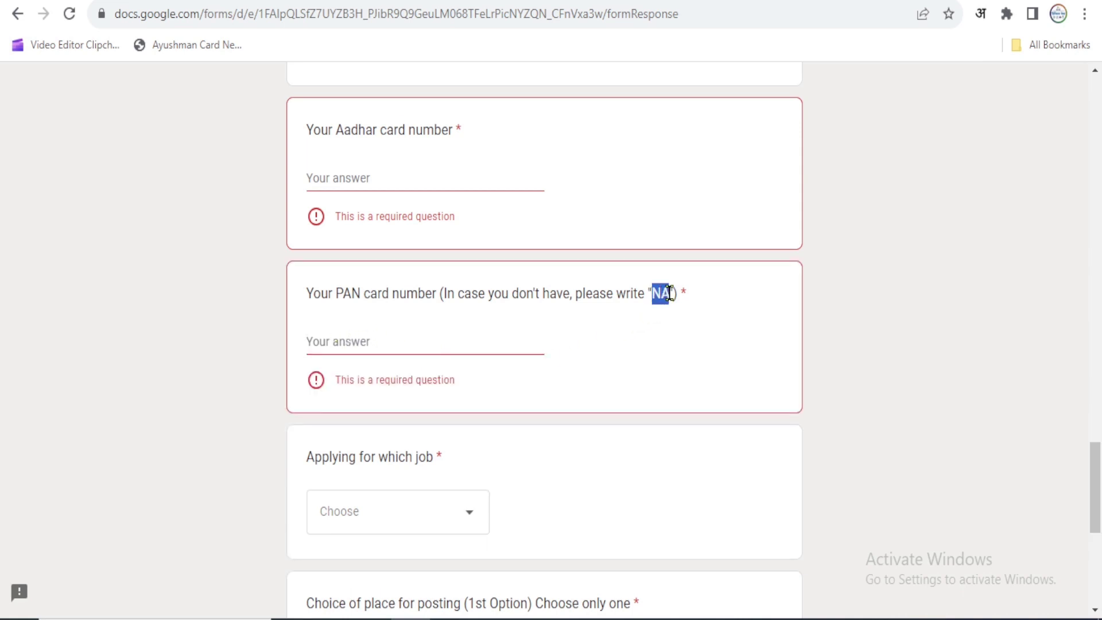
left_click(430, 349)
- Open the list of posts under "Applying for which job" and look through the options
scroll(514, 364, "down", 5)
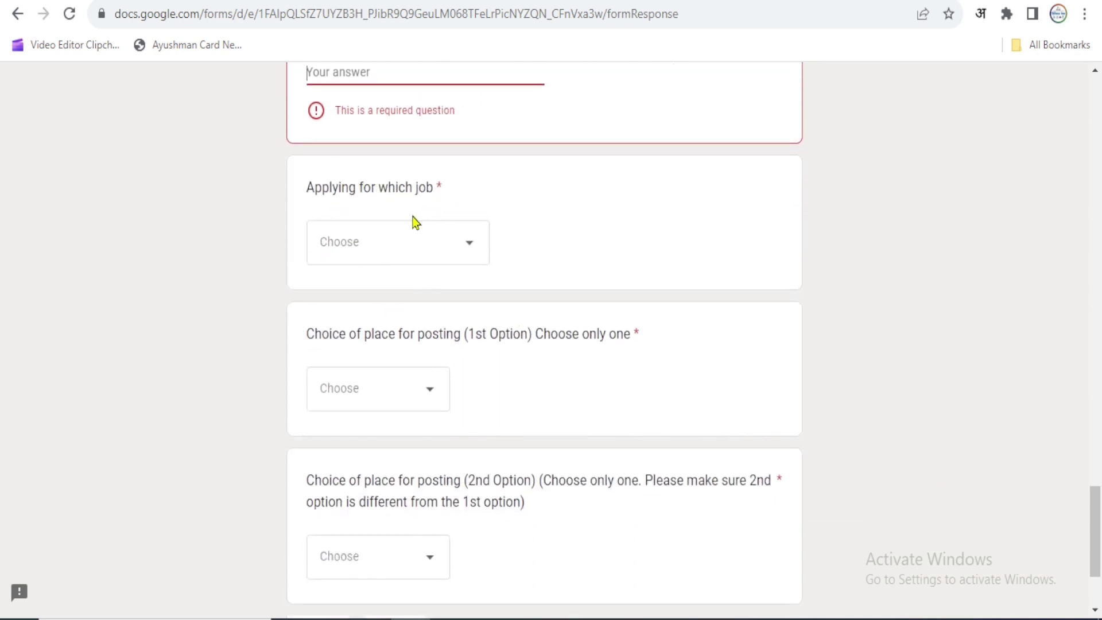
left_click(467, 248)
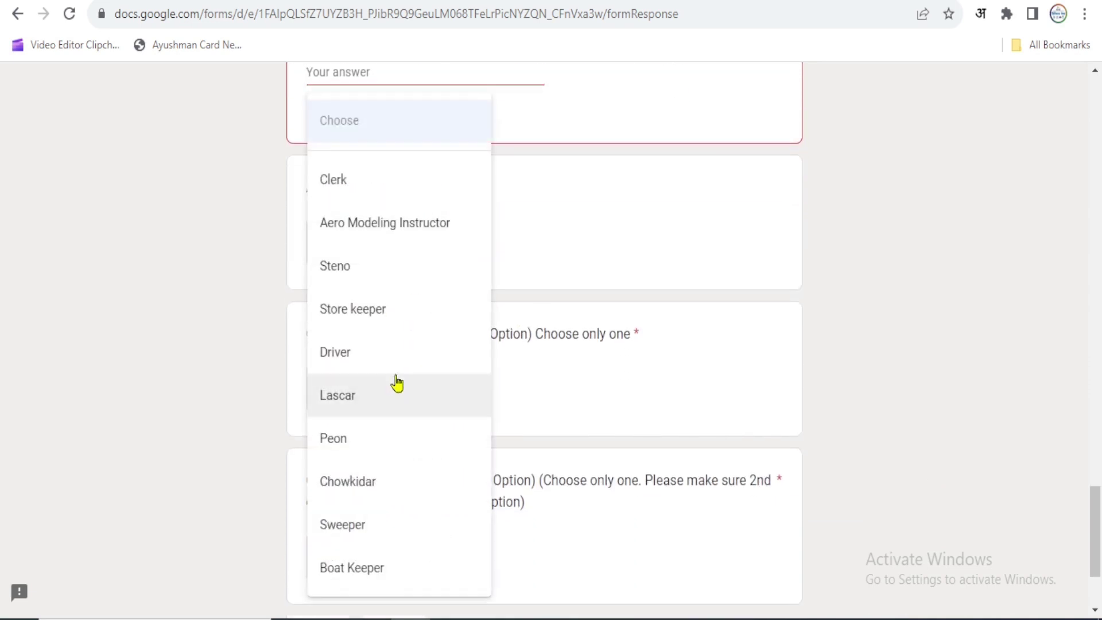
scroll(394, 408, "down", 3)
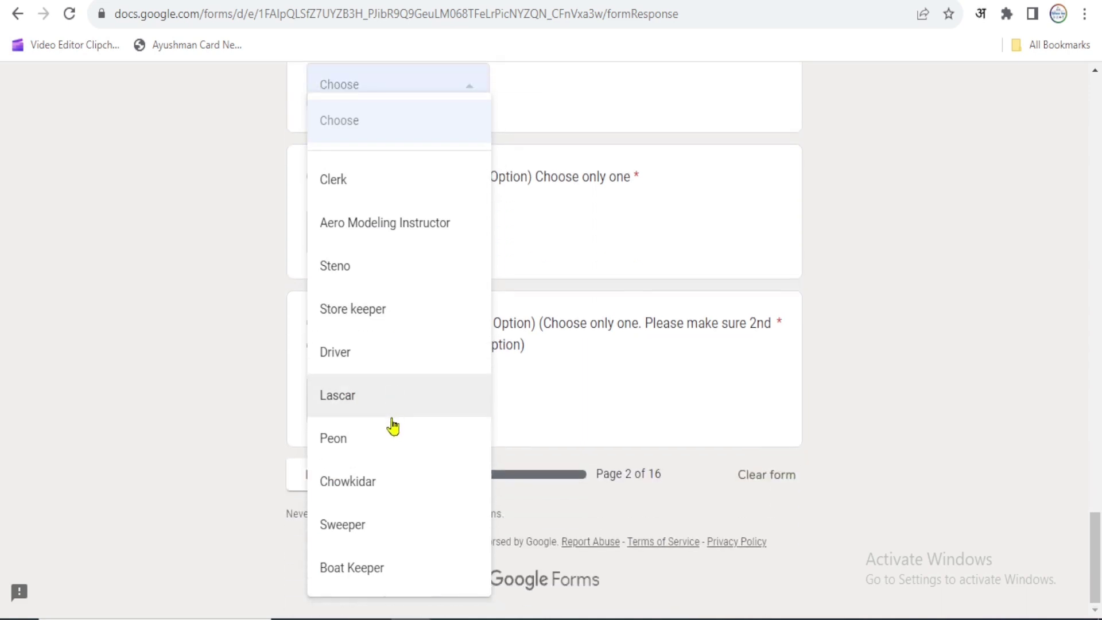
- Check the vacancy table on the recruitment page and set the job applied for to Clerk in the form
scroll(392, 436, "up", 2)
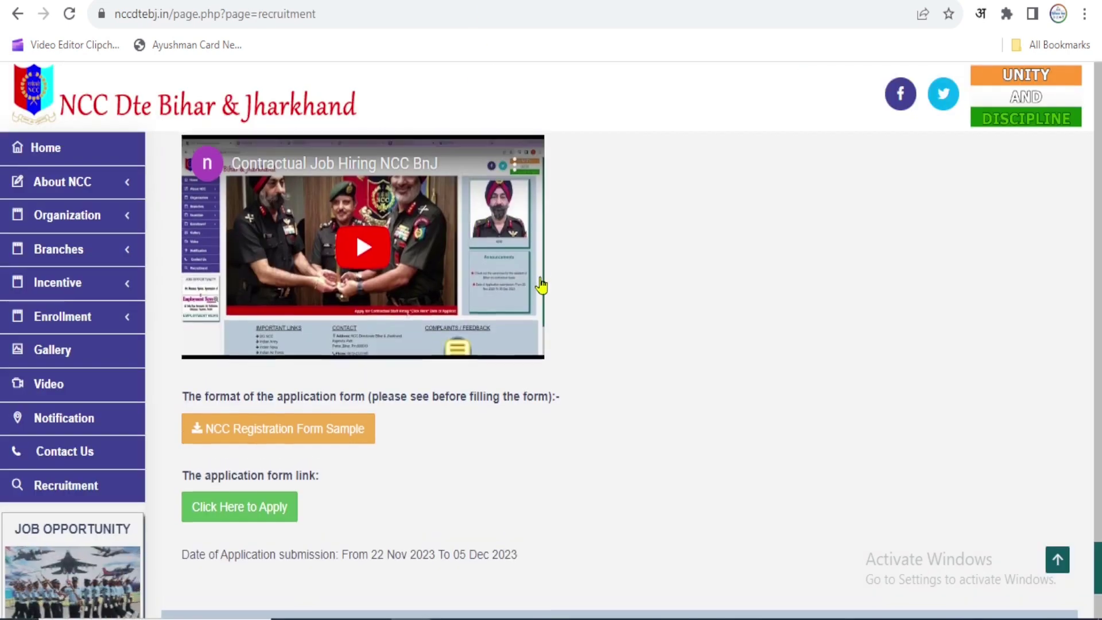
scroll(542, 286, "up", 10)
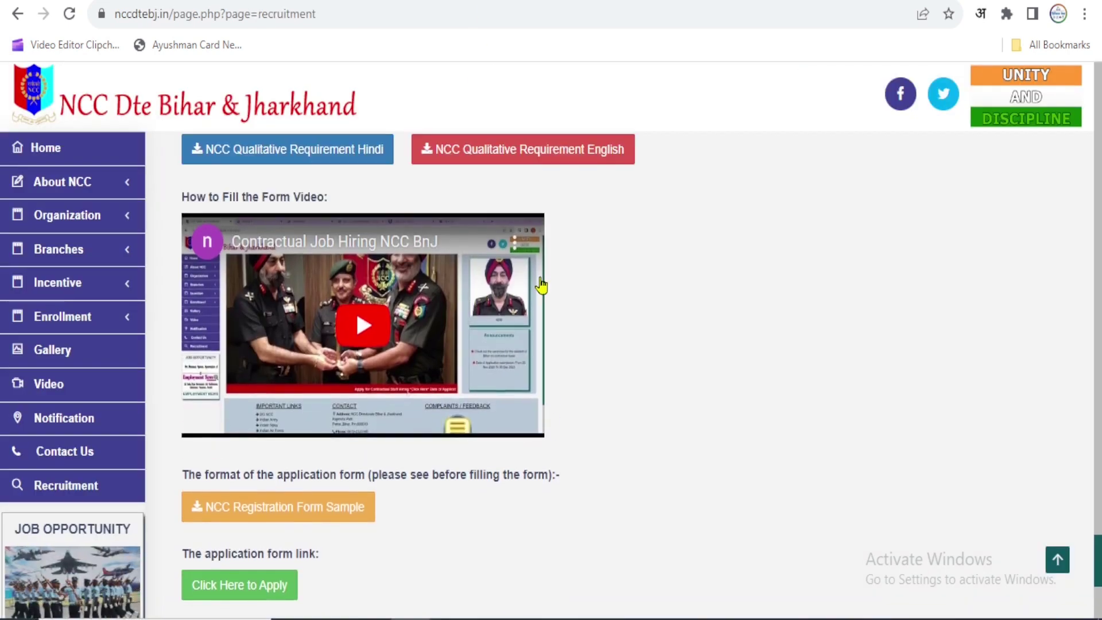
scroll(517, 448, "up", 15)
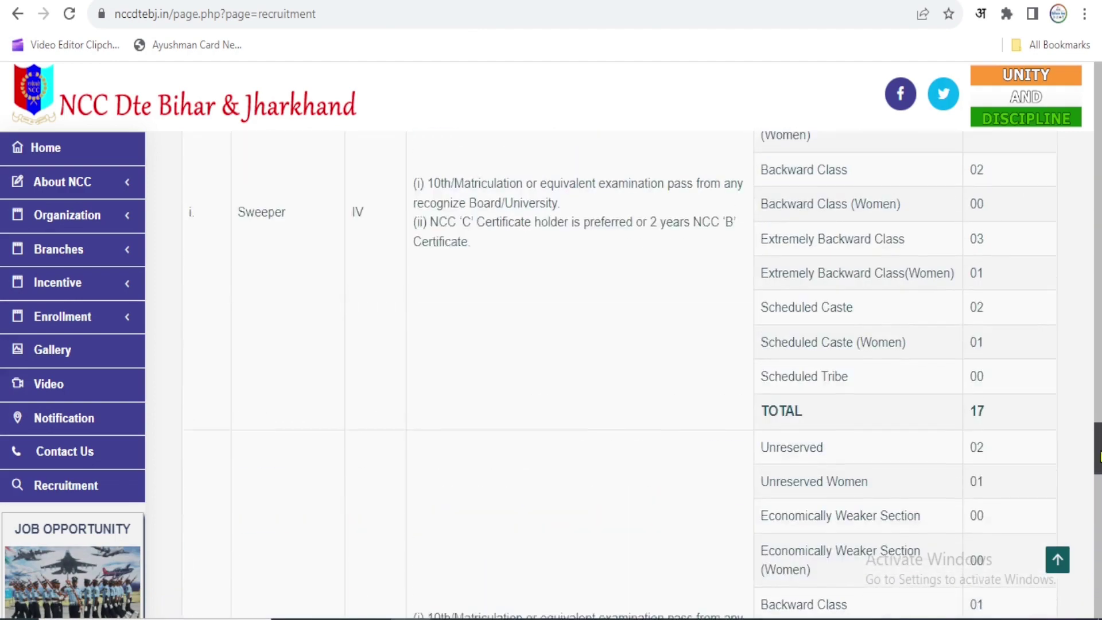
scroll(284, 373, "up", 5)
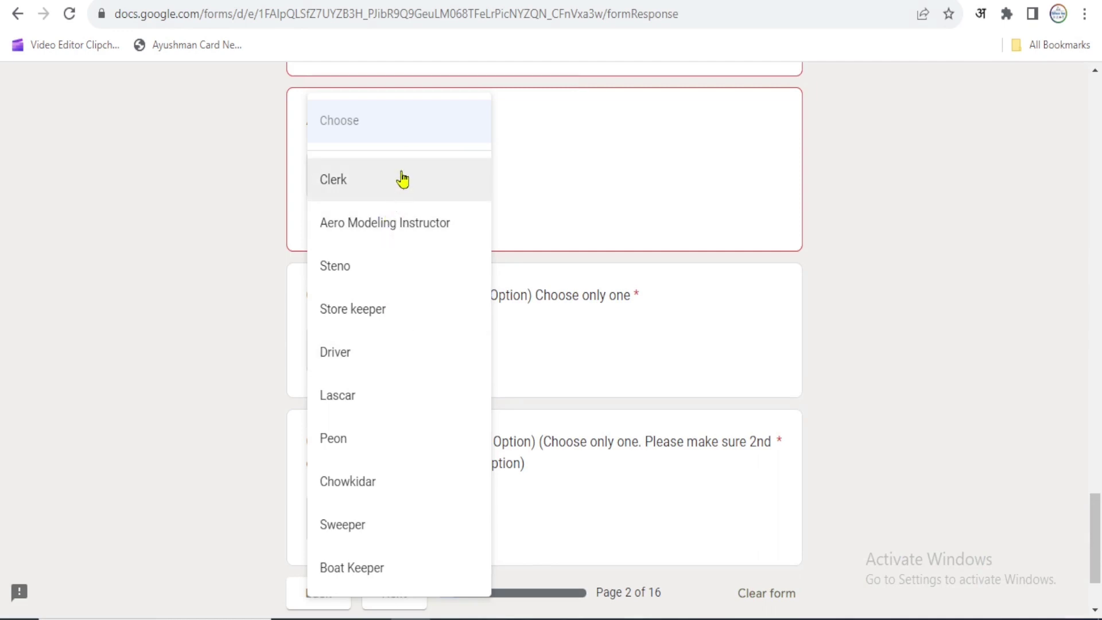
left_click(393, 196)
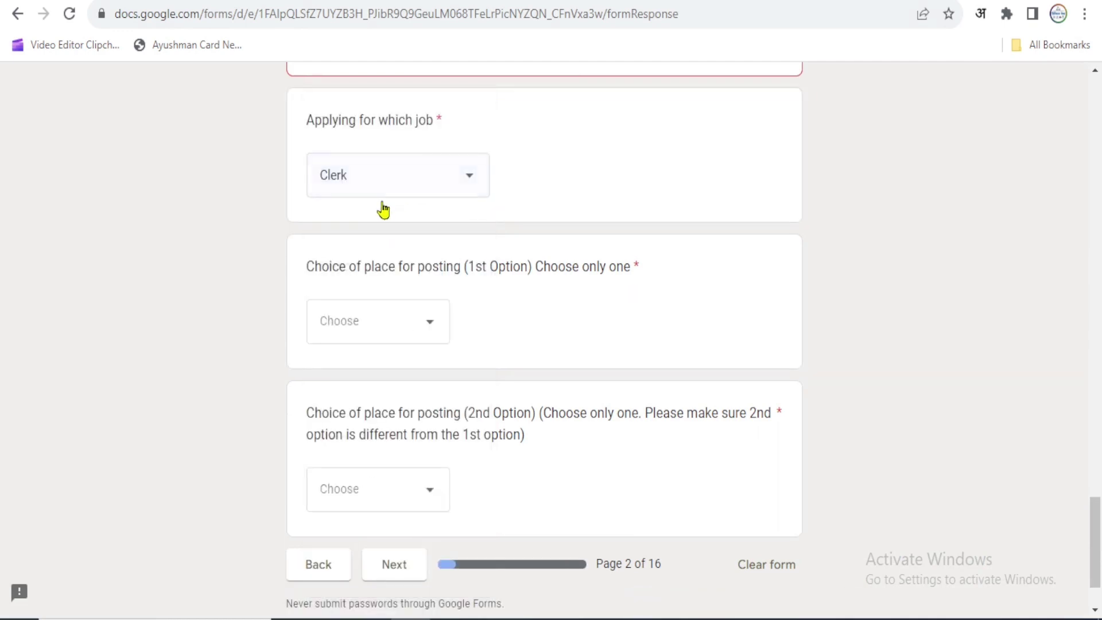
scroll(507, 281, "down", 2)
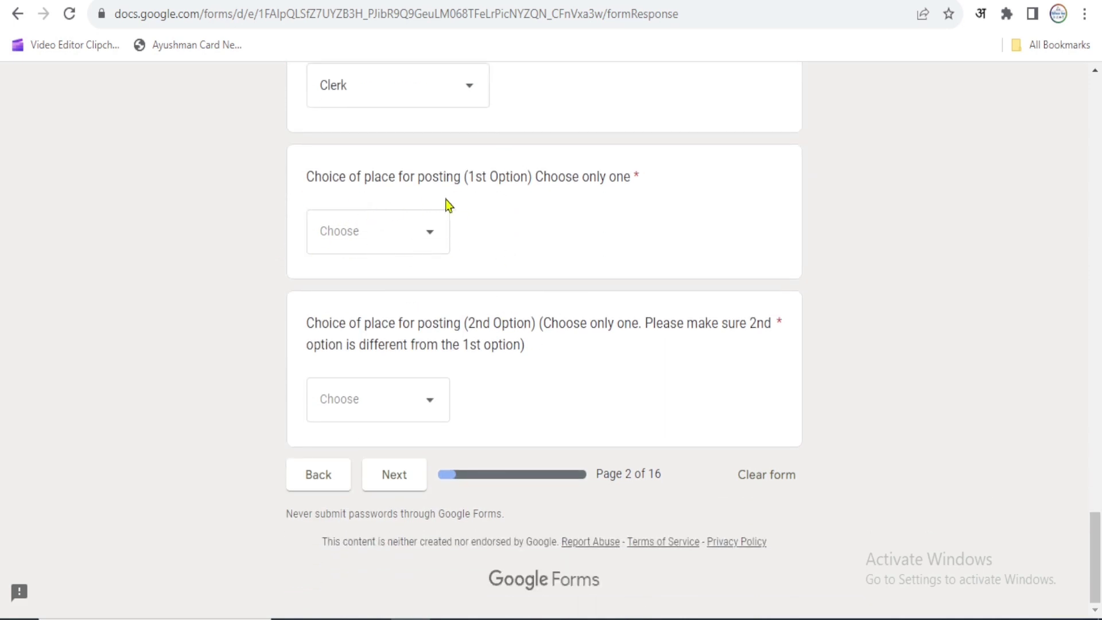
- Look through the places listed for the first choice of posting and set it to Patna
scroll(453, 258, "up", 1)
left_click_drag(310, 239, 454, 238)
left_click(491, 294)
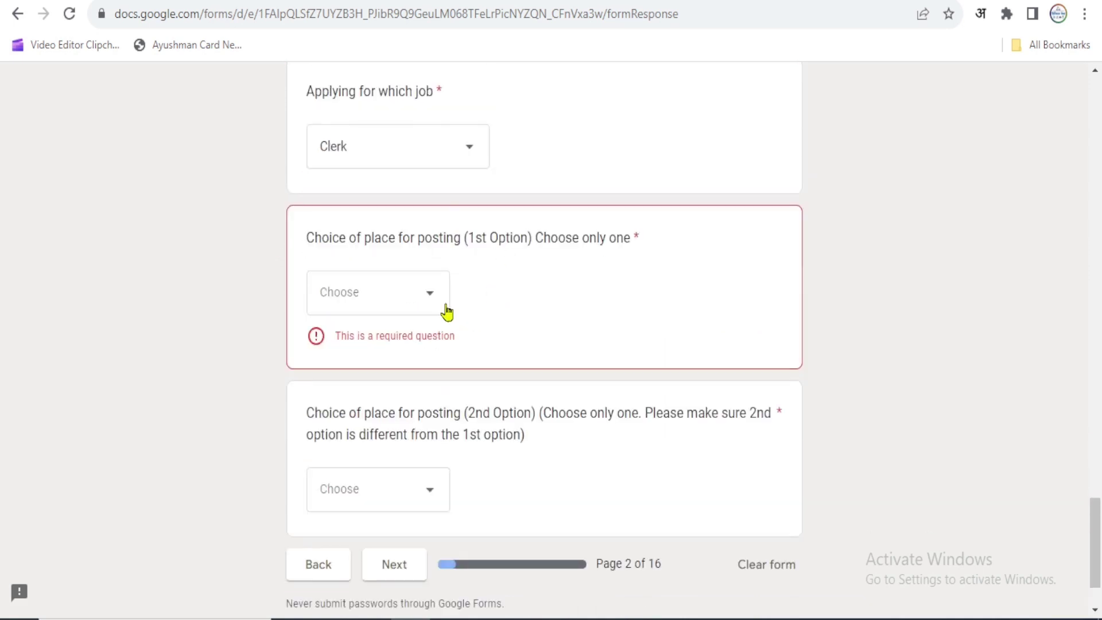
left_click(438, 303)
scroll(392, 402, "down", 3)
scroll(392, 402, "down", 3)
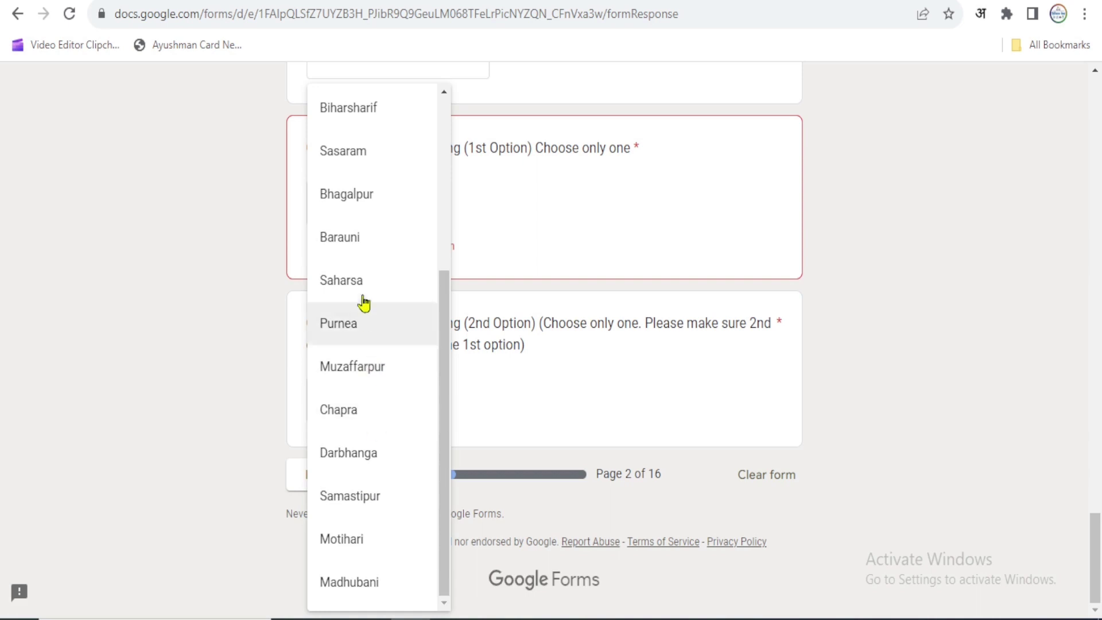
scroll(363, 287, "up", 2)
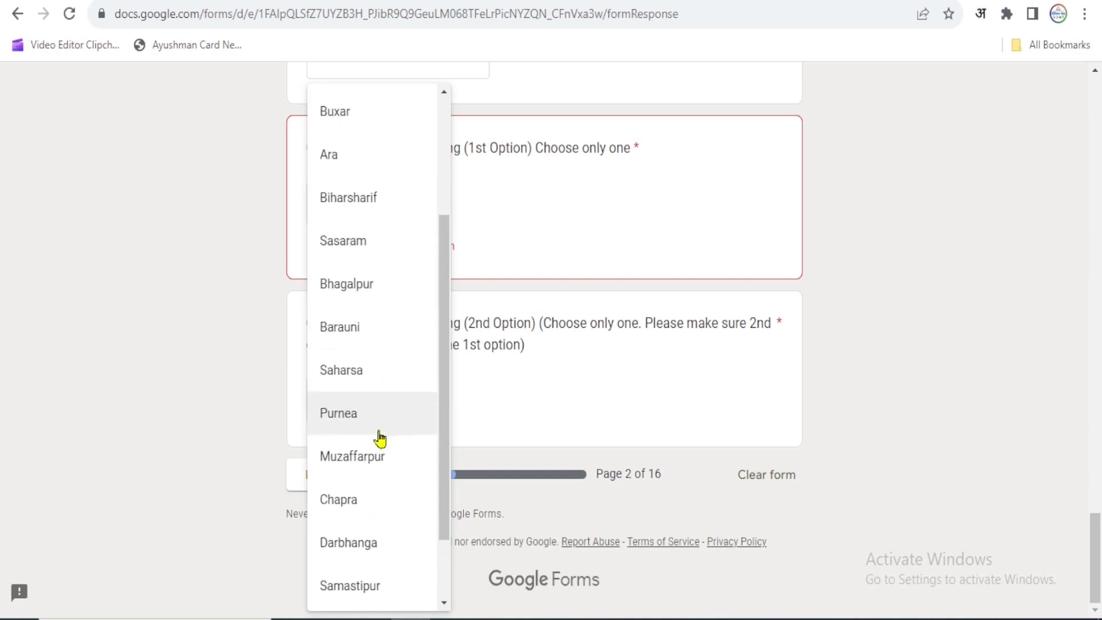
left_click(515, 389)
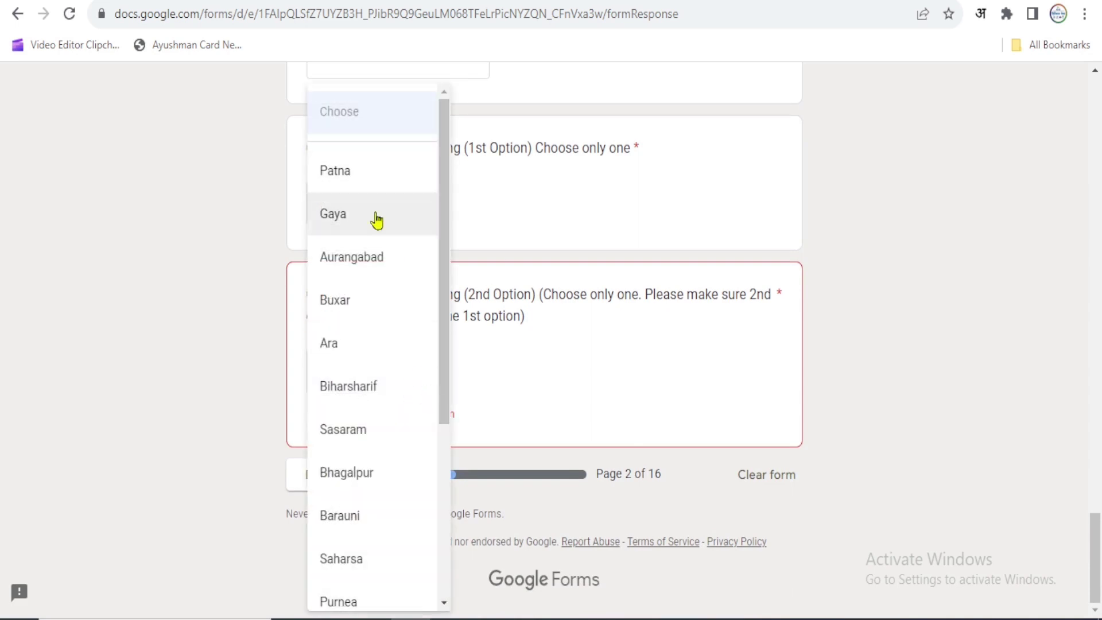
- Set the second choice of place for posting to Ara and continue to the permanent address page
scroll(369, 436, "down", 6)
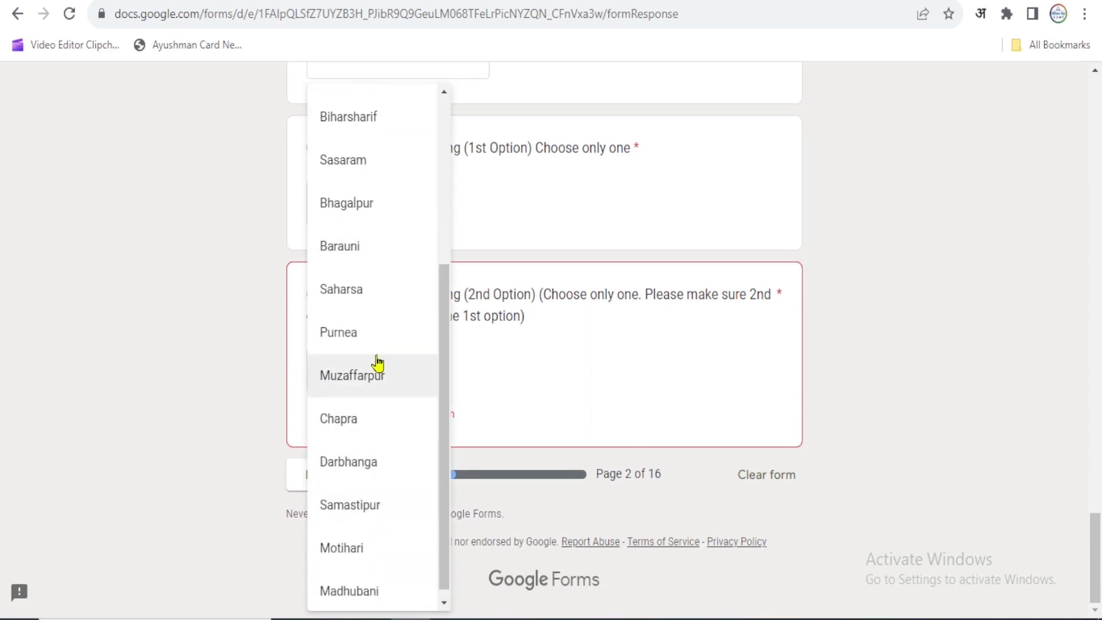
scroll(381, 164, "up", 5)
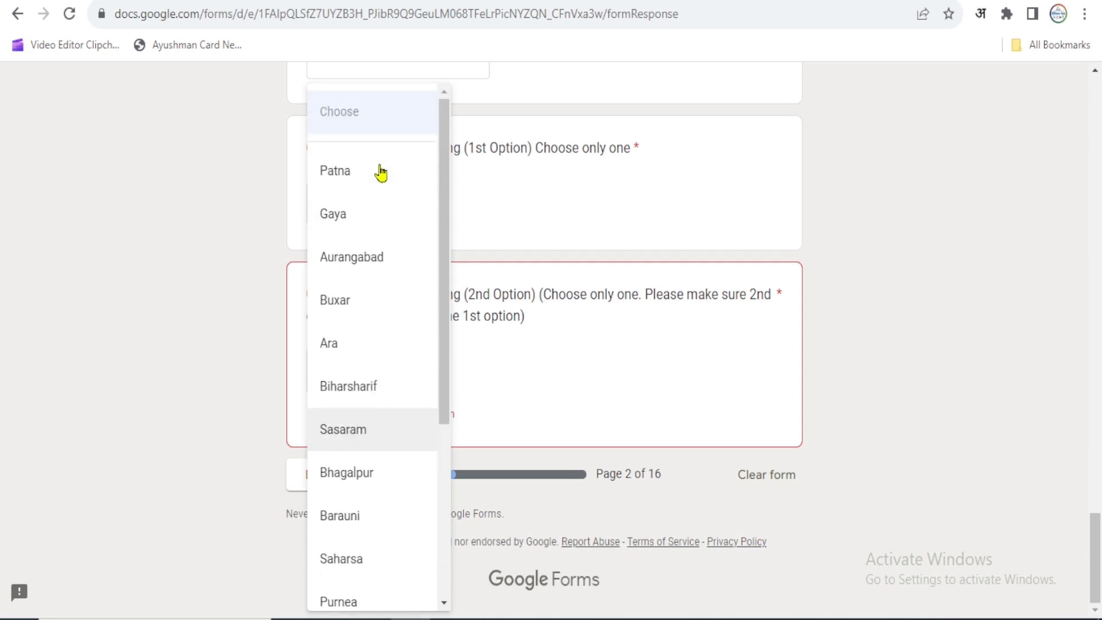
left_click(373, 342)
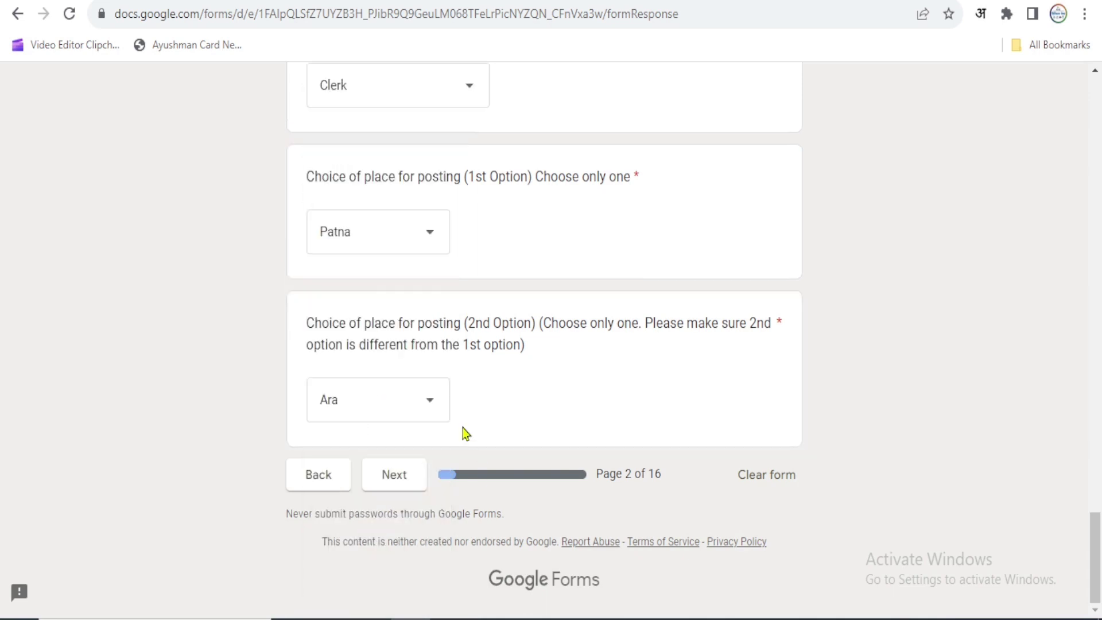
left_click(395, 477)
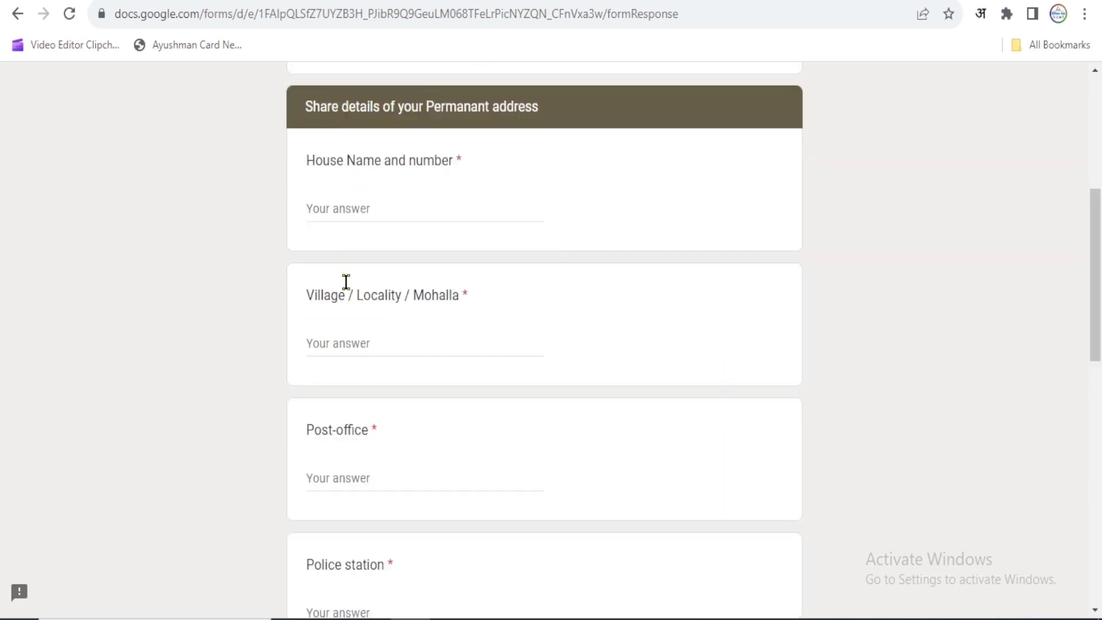
- Review the permanent address questions for house name and number and for village, locality or mohalla
left_click_drag(315, 160, 464, 175)
left_click(405, 194)
left_click_drag(304, 167, 462, 180)
left_click(416, 215)
left_click_drag(300, 303, 434, 305)
left_click(383, 362)
- Review the post-office, police station, district and state questions of the permanent address
scroll(385, 365, "down", 3)
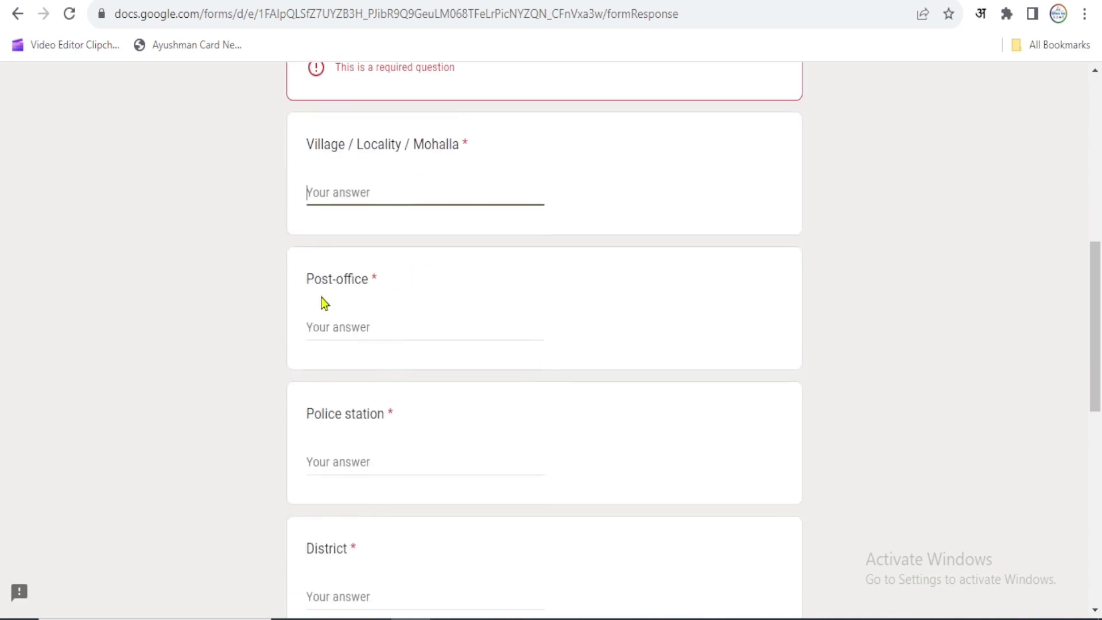
left_click(317, 332)
scroll(356, 358, "down", 2)
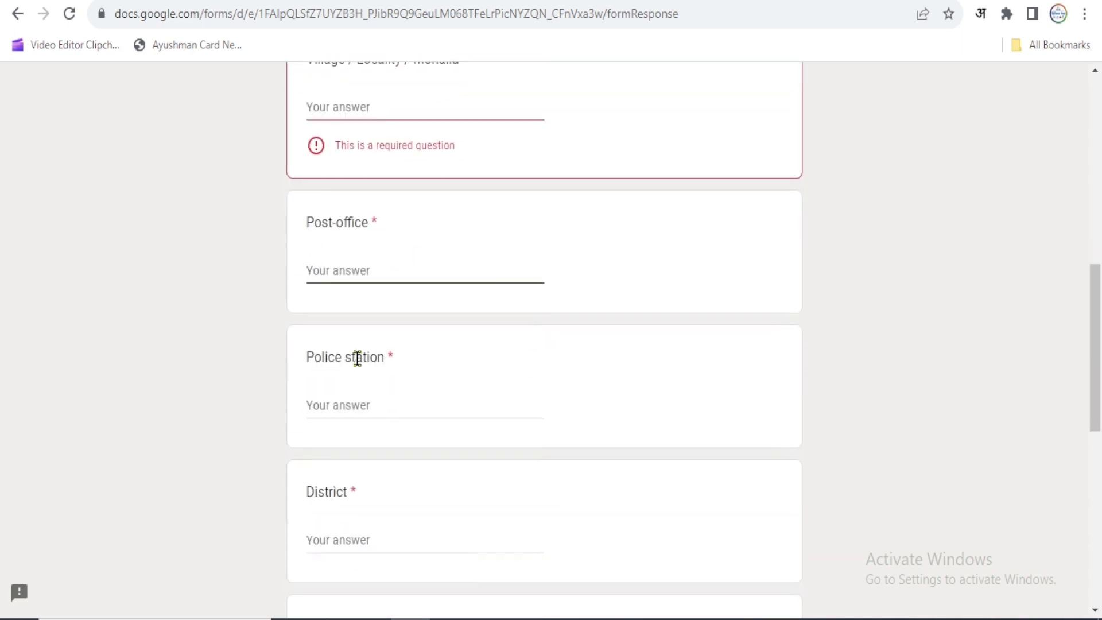
left_click(356, 391)
scroll(358, 389, "down", 3)
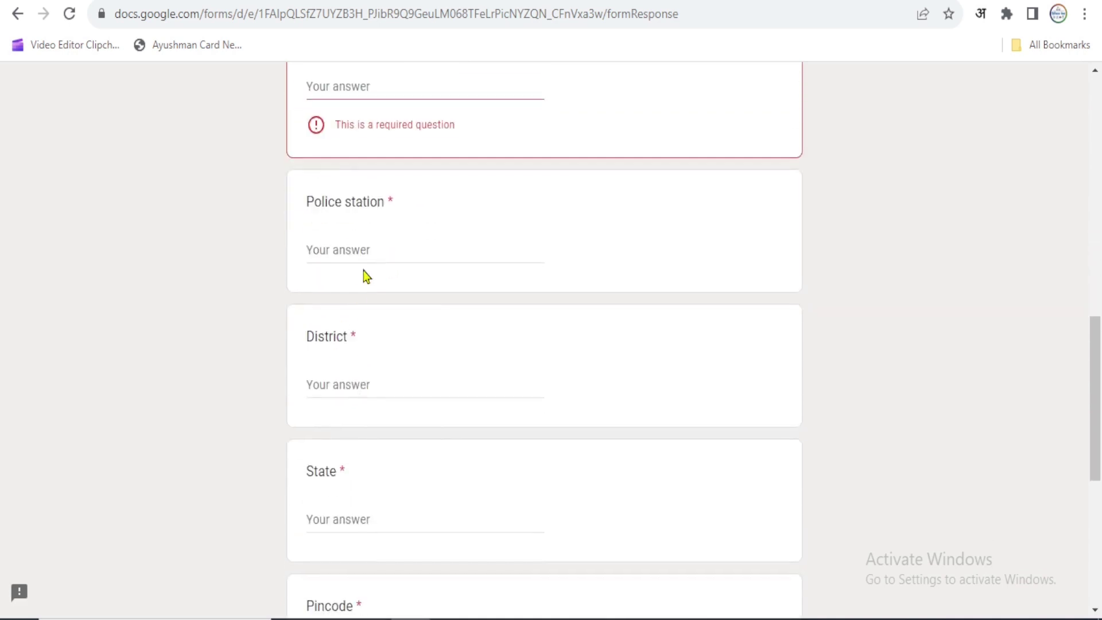
left_click(347, 391)
scroll(419, 407, "down", 3)
key("Tab")
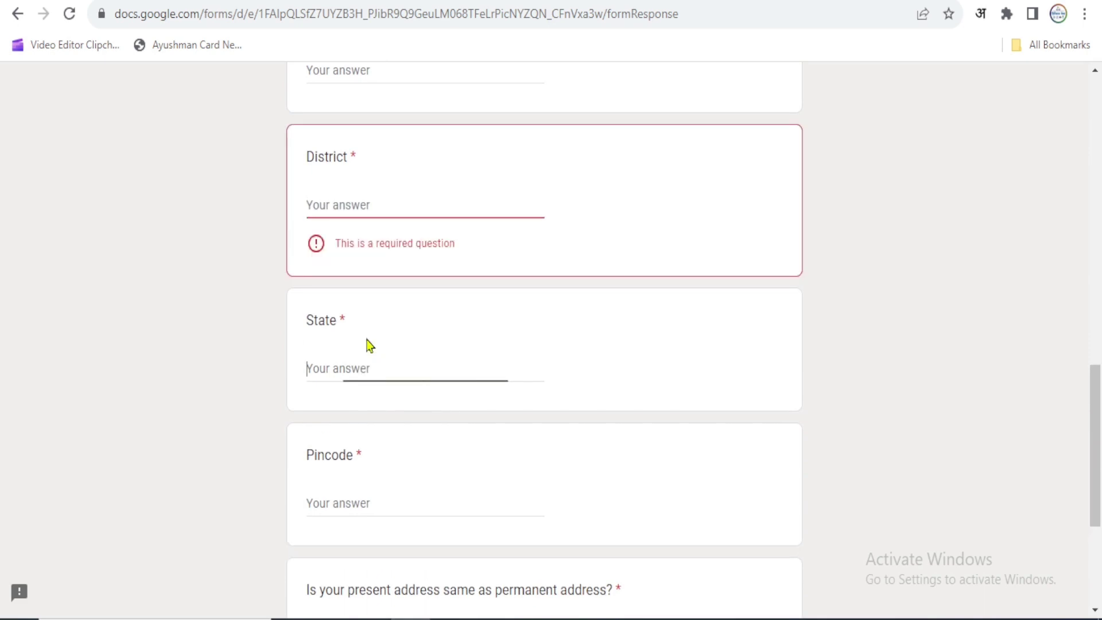
- Answer Yes to the present address being the same as the permanent address and continue with the form
scroll(374, 369, "down", 5)
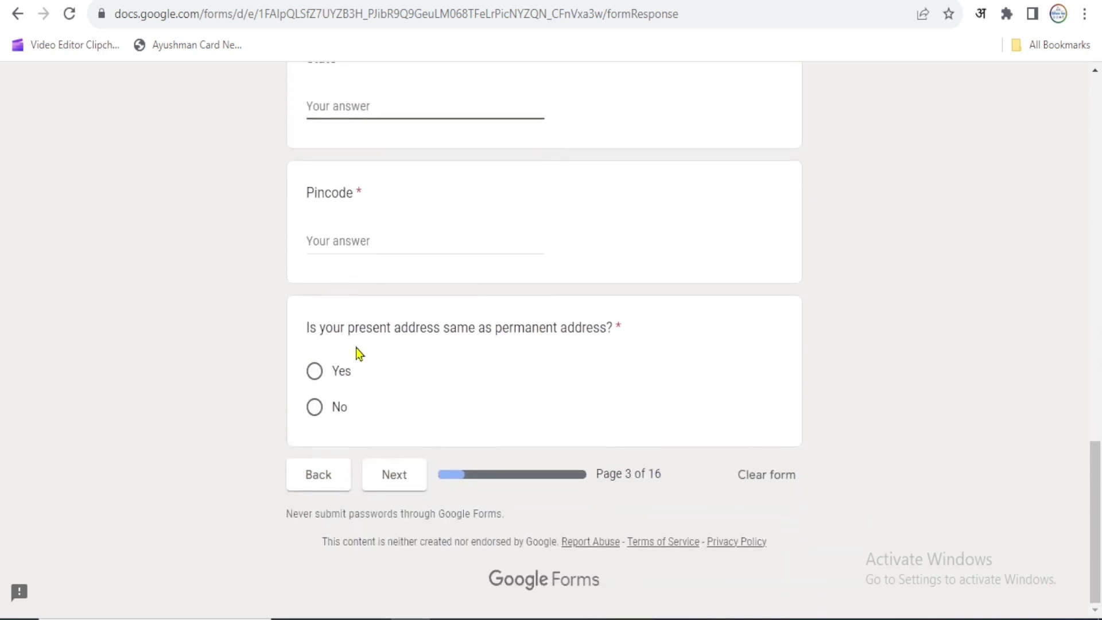
left_click(315, 410)
left_click(315, 400)
scroll(430, 413, "up", 2)
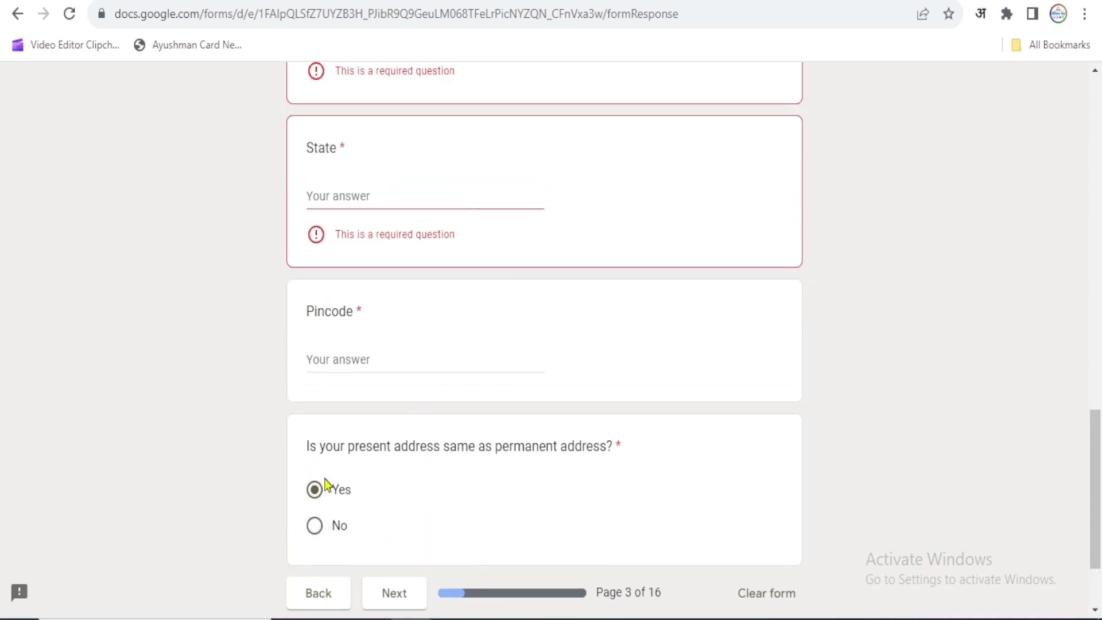
scroll(401, 453, "down", 2)
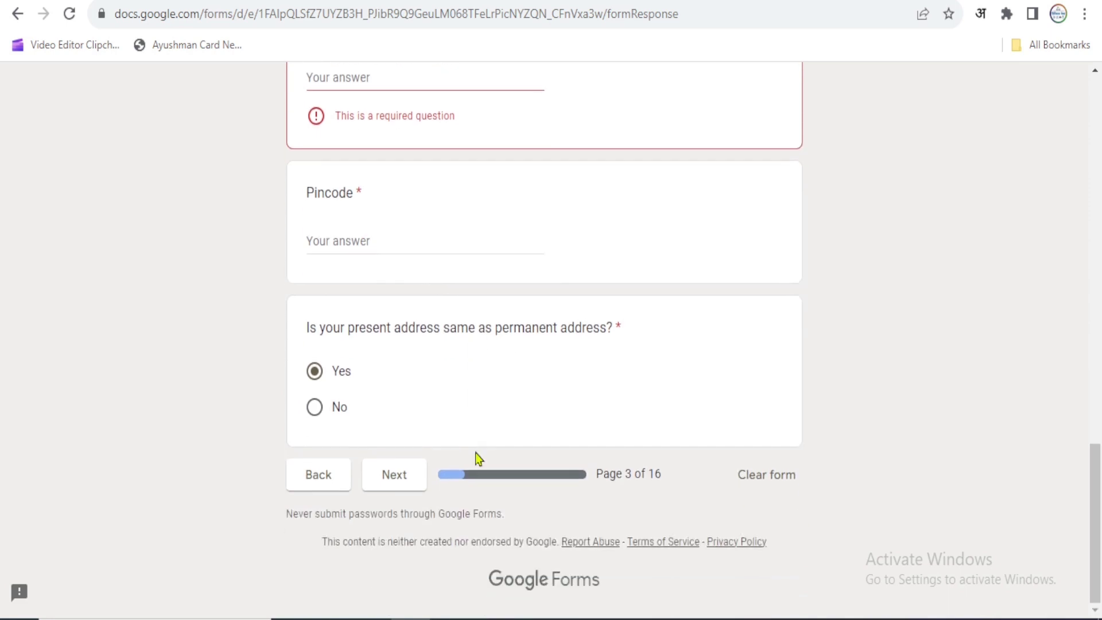
left_click(394, 476)
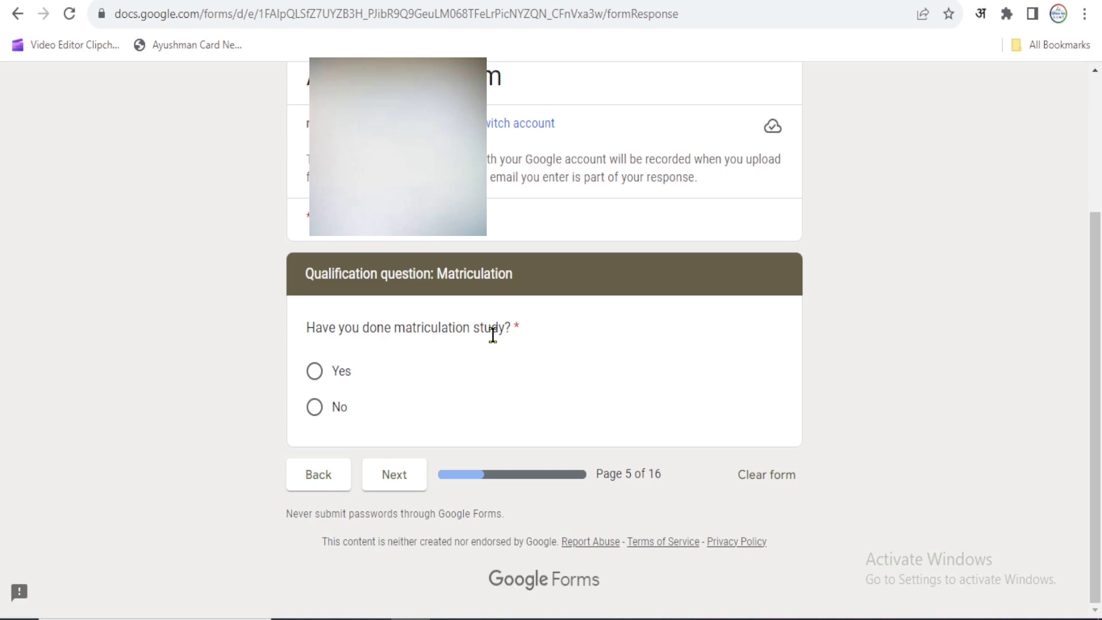
- Answer Yes to having done matriculation study and proceed to the matriculation details section
left_click(318, 374)
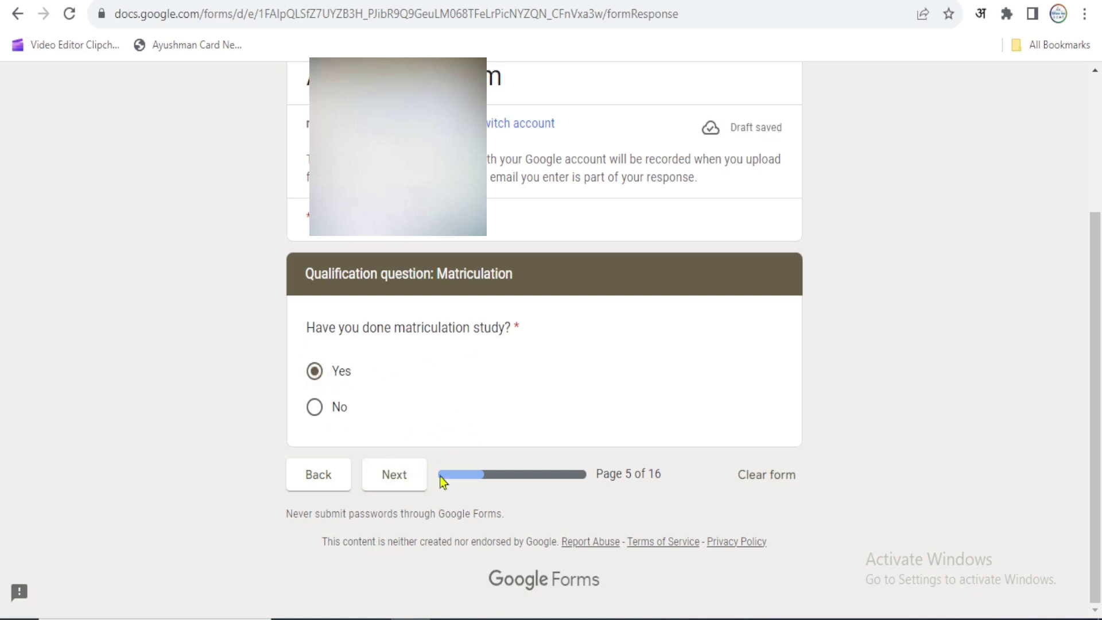
left_click(395, 481)
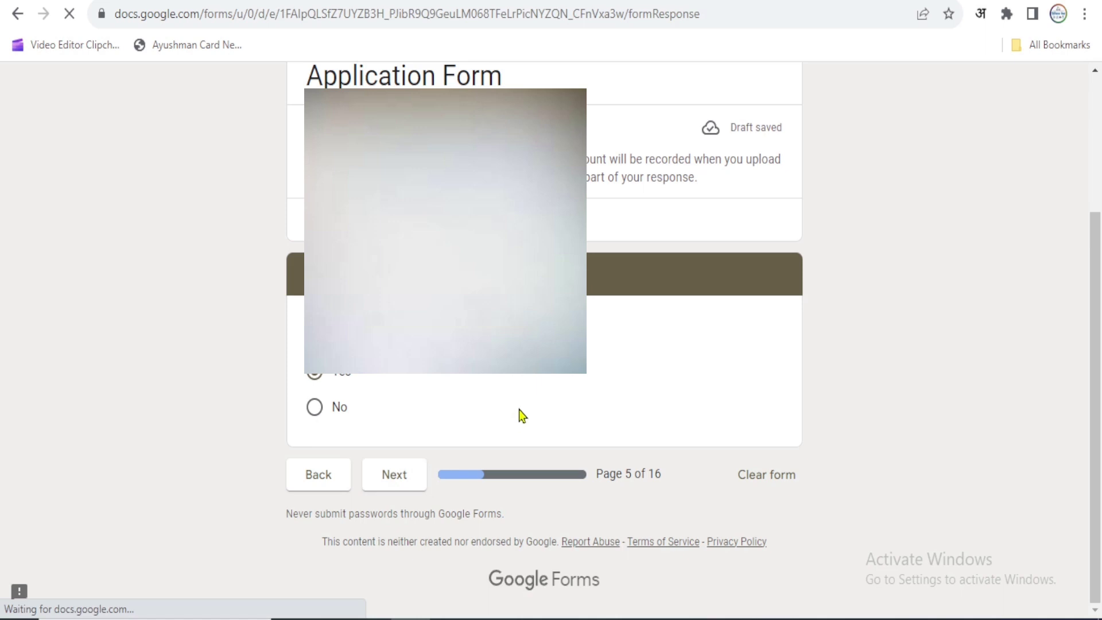
scroll(514, 408, "down", 2)
scroll(513, 407, "down", 5)
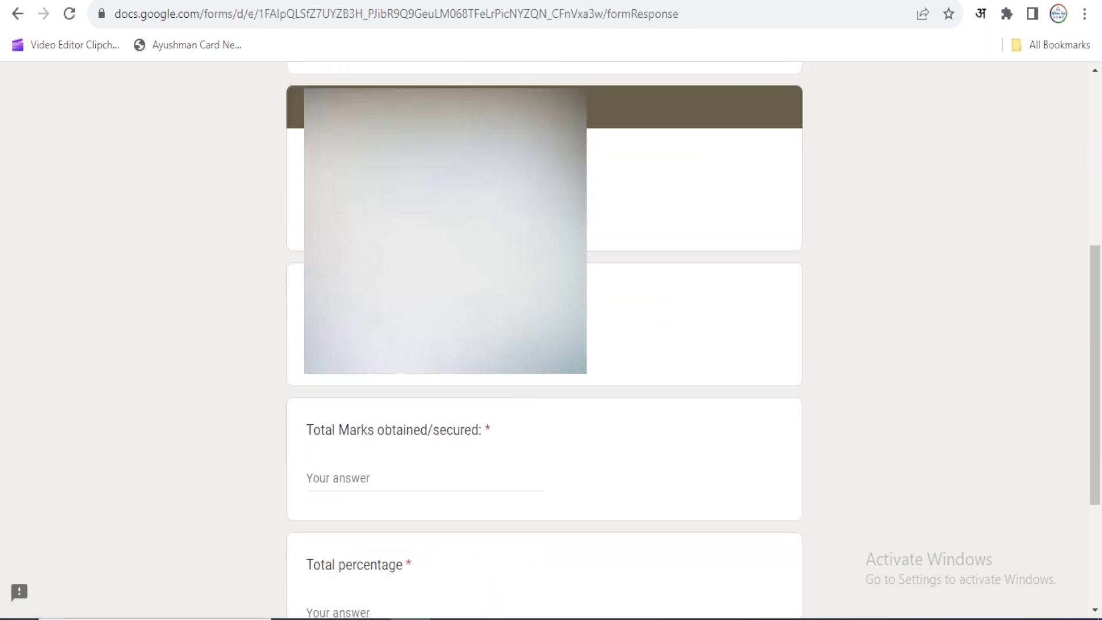
- Review the matriculation questions on school name, year of passing, total marks obtained and total percentage
left_click_drag(306, 159, 417, 159)
left_click(433, 202)
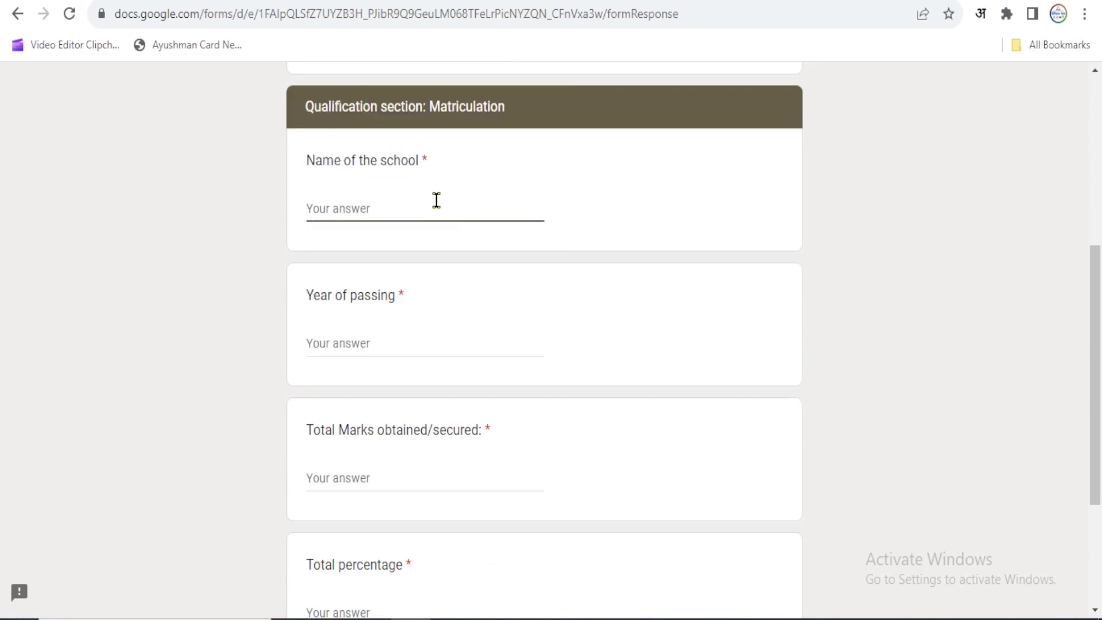
scroll(434, 205, "down", 2)
left_click(342, 253)
scroll(432, 276, "down", 2)
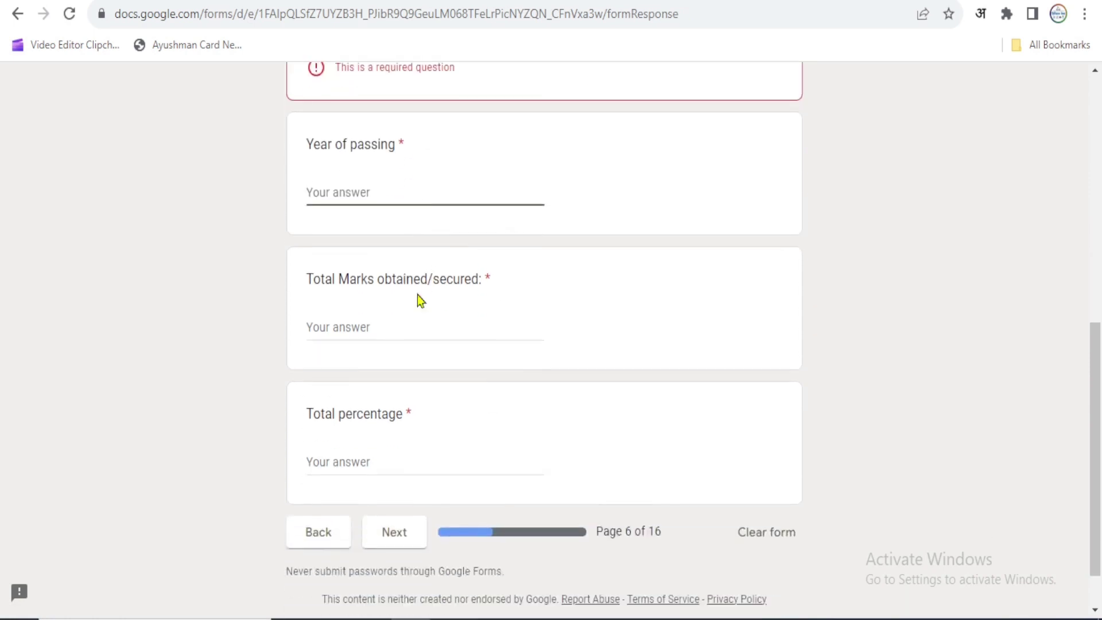
left_click_drag(306, 279, 484, 295)
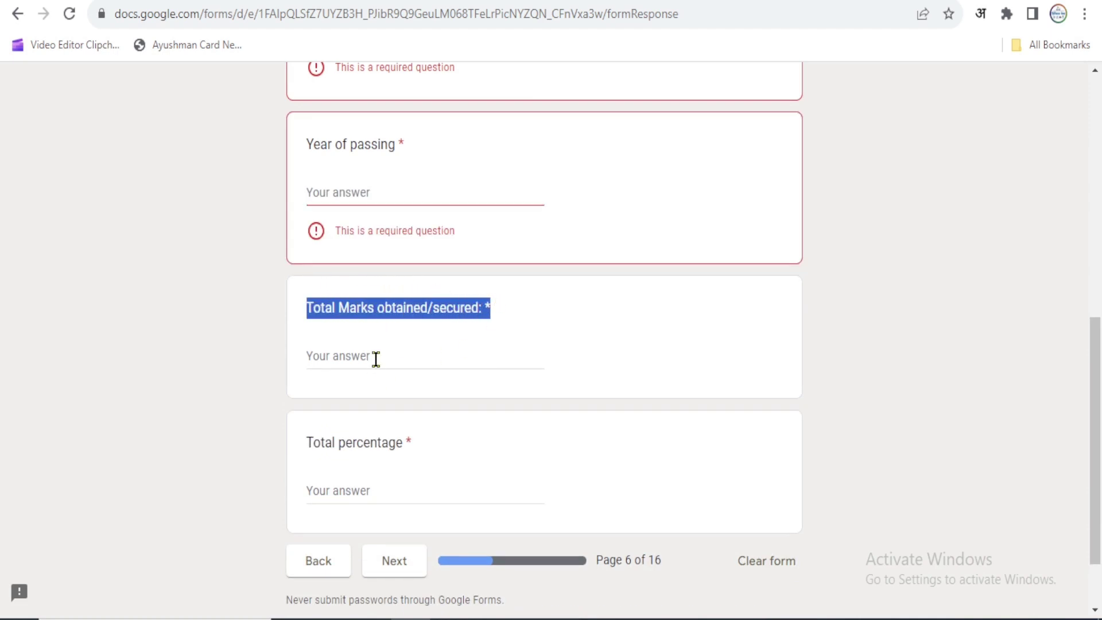
scroll(374, 360, "down", 2)
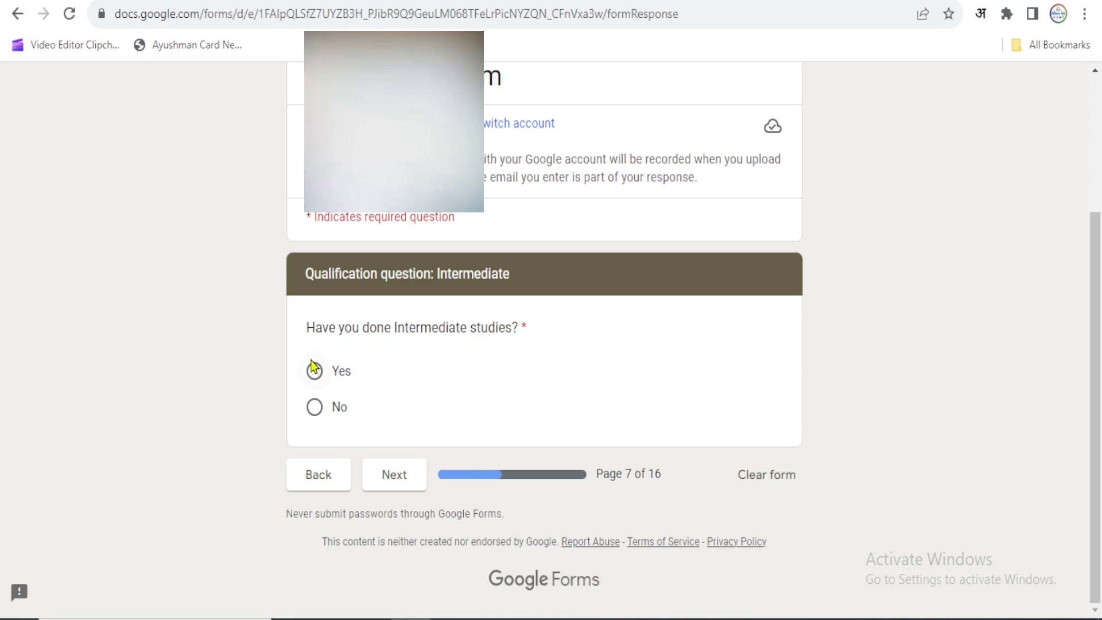
- Answer Yes to having done Intermediate studies and proceed to the Intermediate details section
left_click_drag(305, 331, 519, 327)
left_click(578, 350)
left_click_drag(306, 332, 521, 327)
left_click(513, 351)
left_click(316, 371)
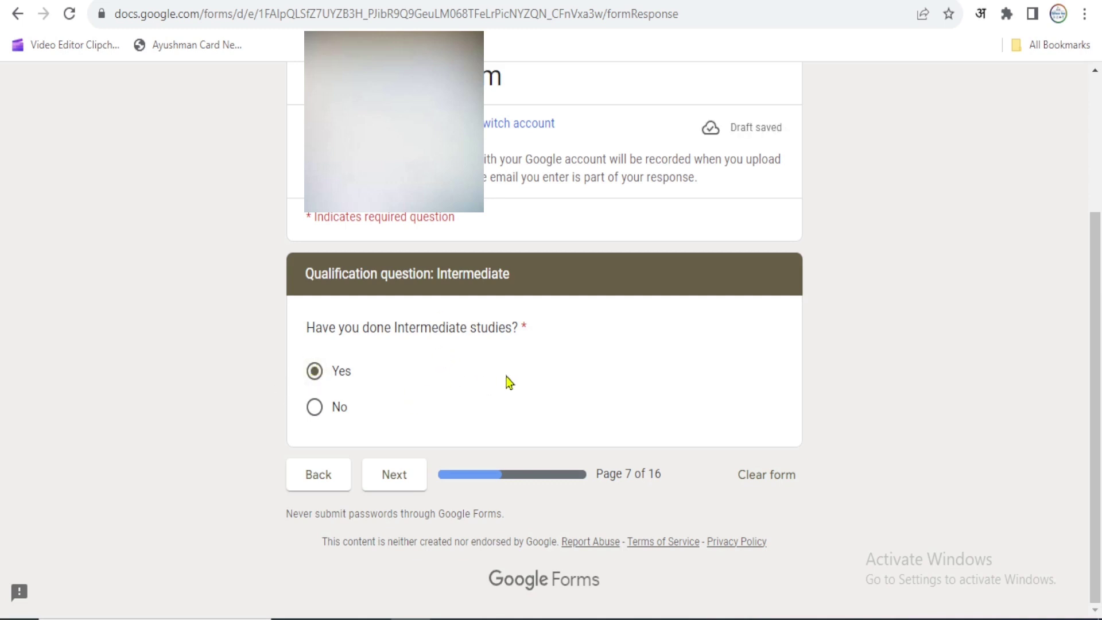
left_click(403, 478)
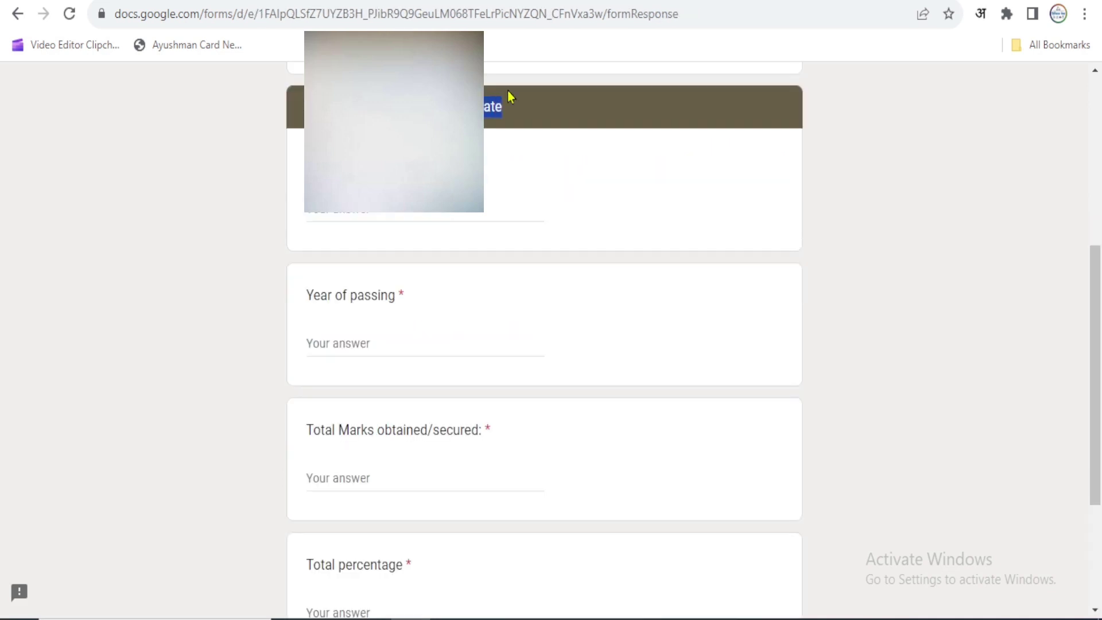
- Review the Intermediate questions on school or college, year of passing and marks, and continue to the graduation question
left_click(358, 210)
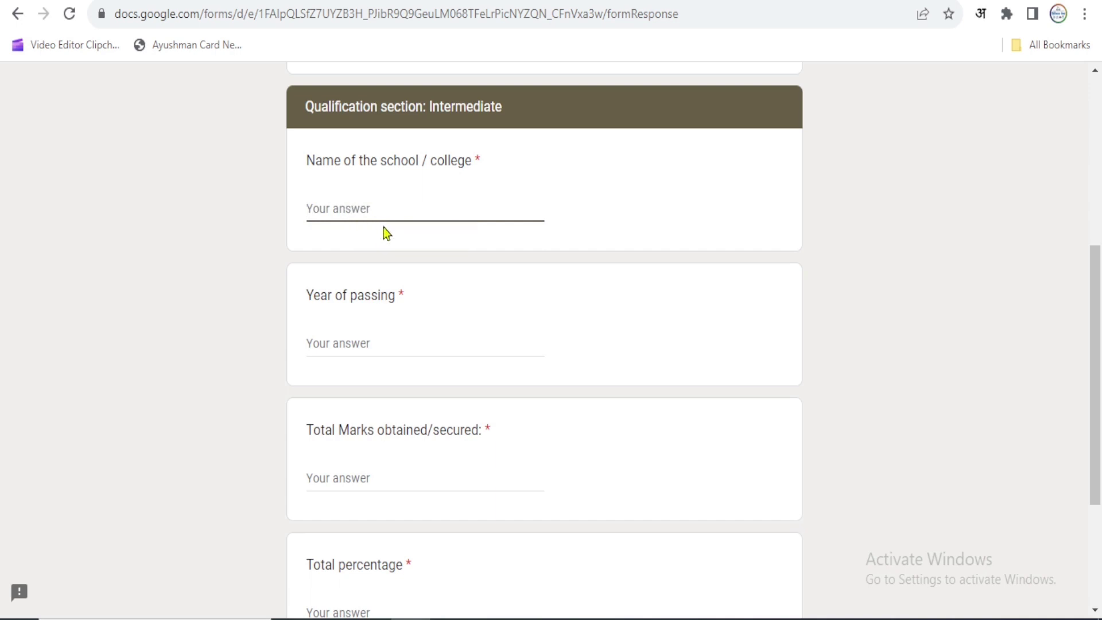
scroll(384, 241, "down", 2)
left_click(383, 251)
scroll(408, 287, "down", 1)
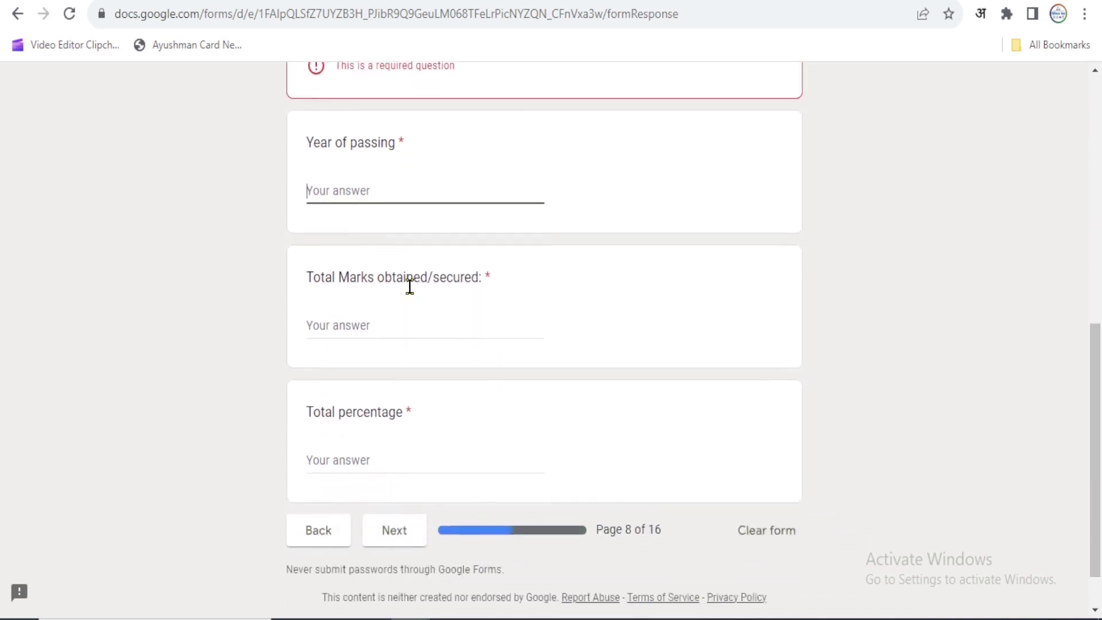
scroll(409, 287, "down", 1)
left_click(339, 270)
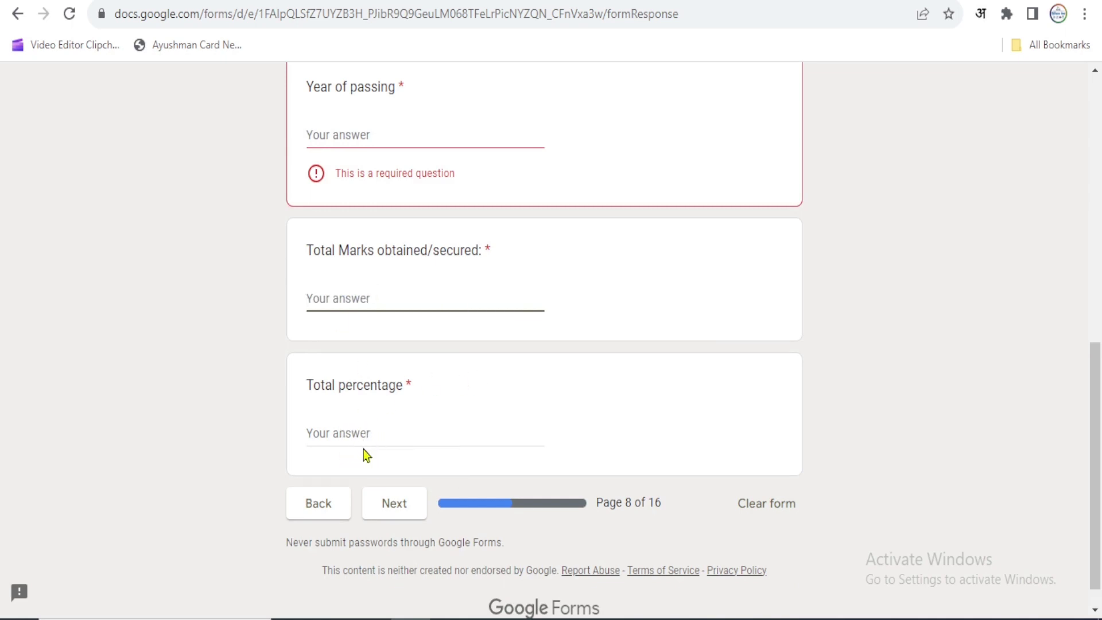
left_click(396, 506)
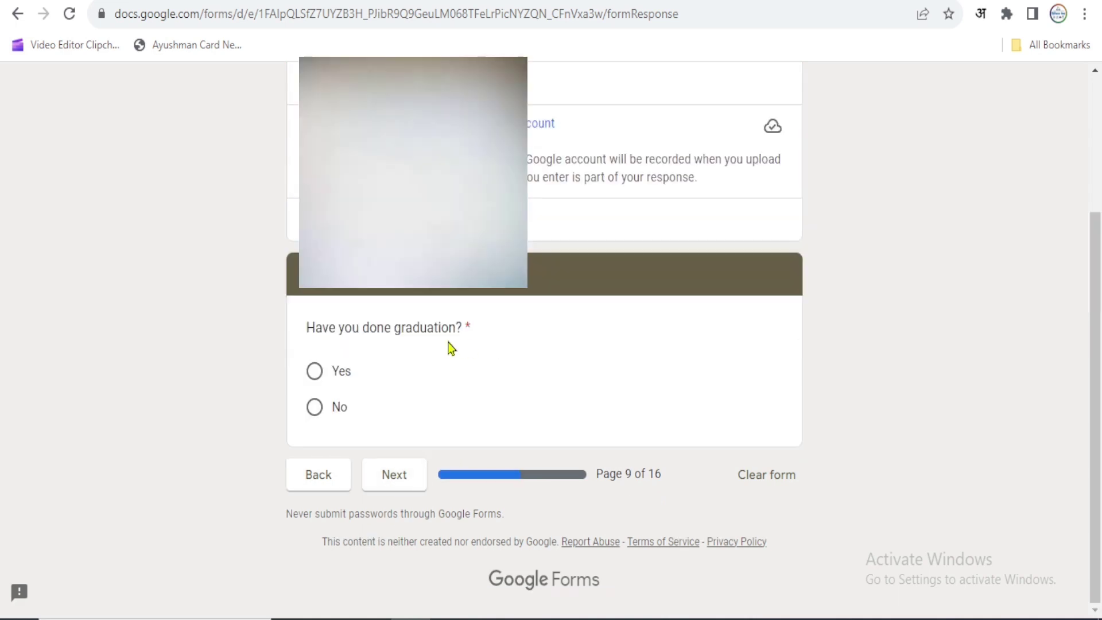
- Answer No to having done graduation and proceed to the computer diploma question
left_click_drag(309, 331, 476, 325)
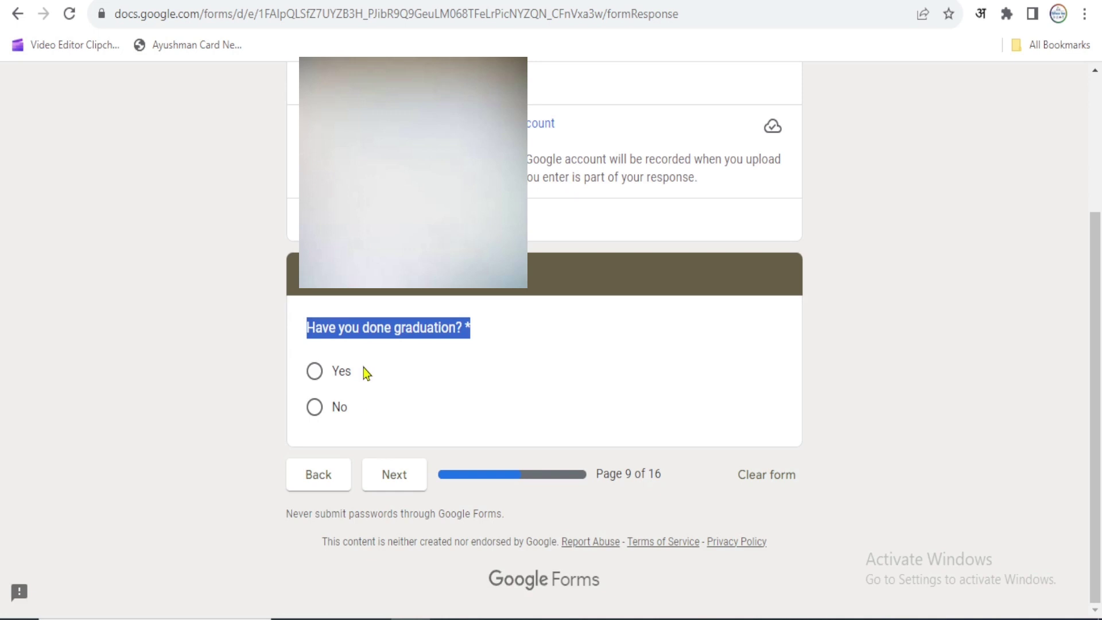
left_click(316, 410)
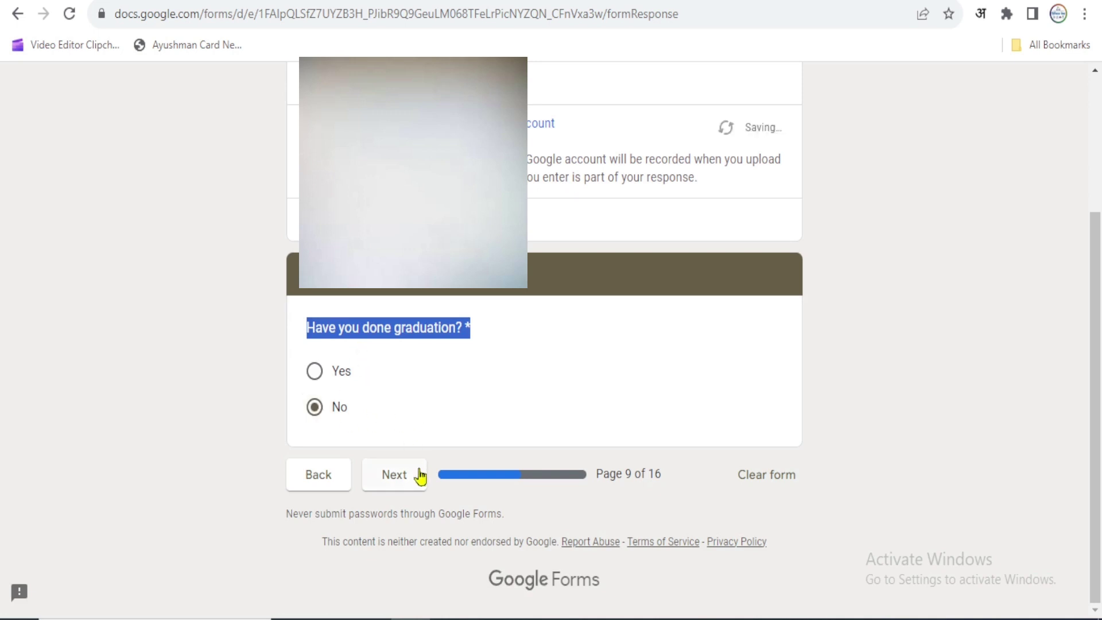
left_click(400, 483)
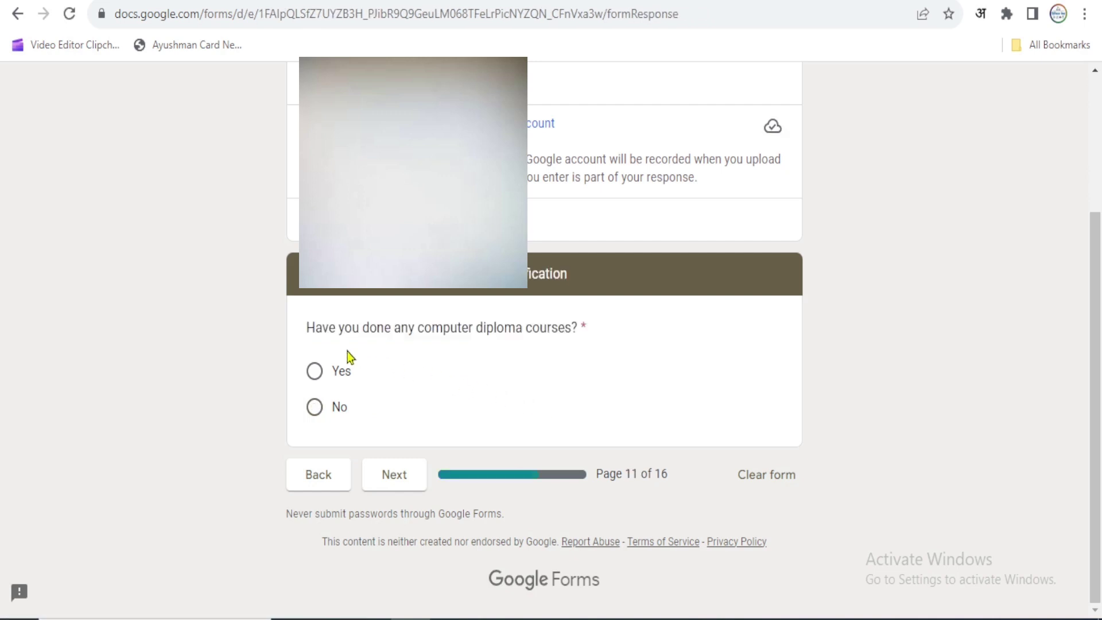
- Answer Yes to having done a computer diploma course and proceed to the diploma details section
left_click_drag(308, 328, 324, 329)
left_click(378, 352)
left_click_drag(307, 327, 513, 322)
left_click(427, 356)
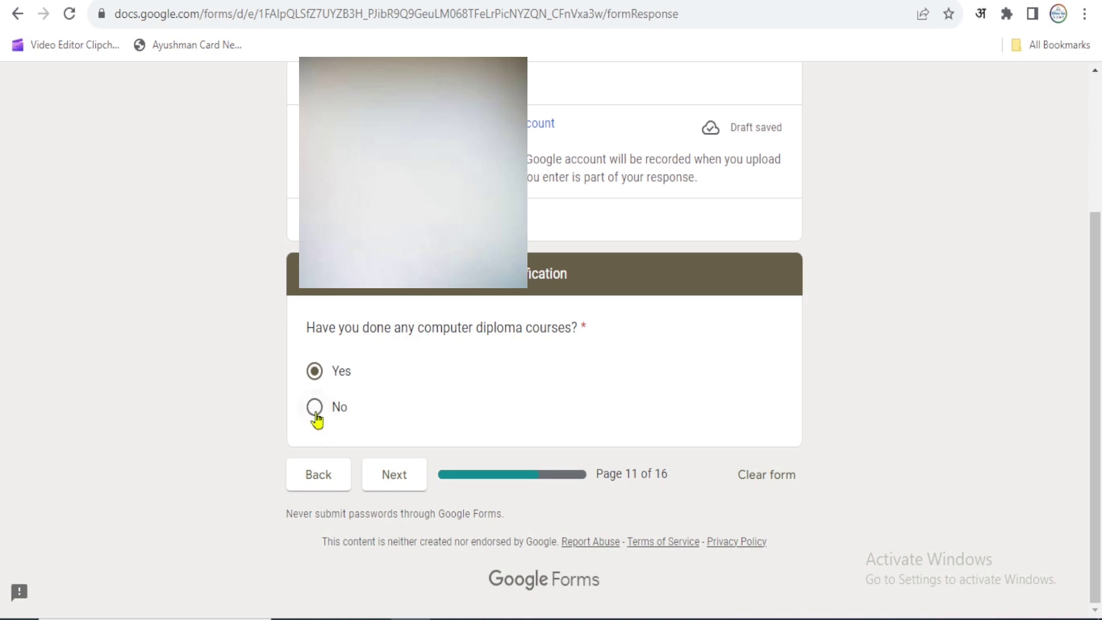
left_click(393, 482)
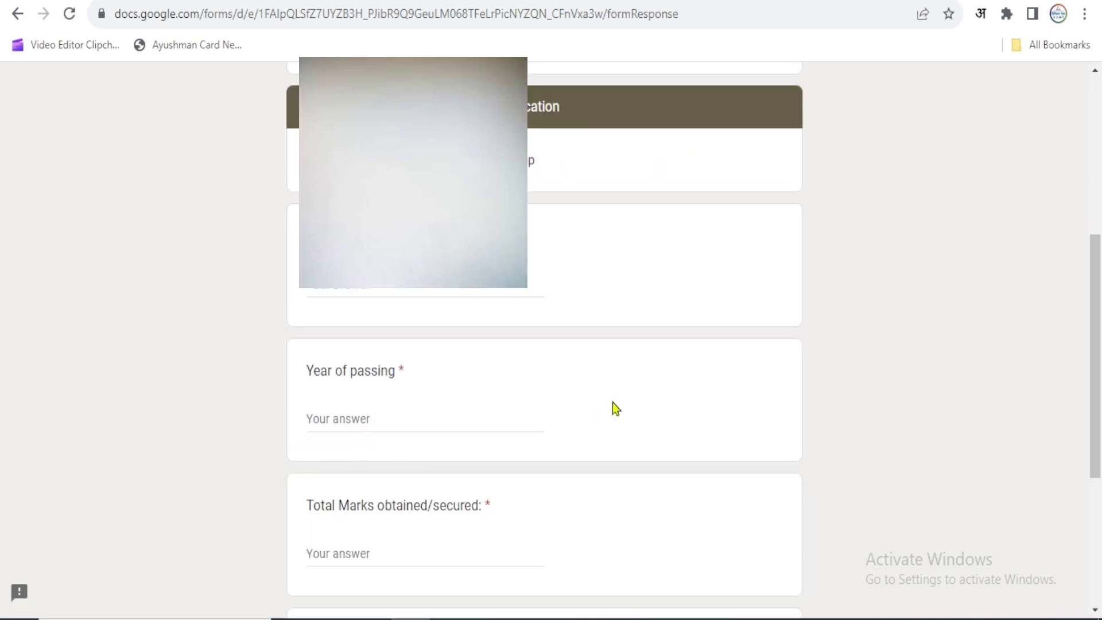
- Review the computer diploma questions on year of passing, total marks and percentage, and continue to the work experience section
left_click_drag(306, 235, 421, 273)
left_click(377, 283)
scroll(435, 315, "down", 2)
scroll(402, 286, "down", 1)
left_click(367, 247)
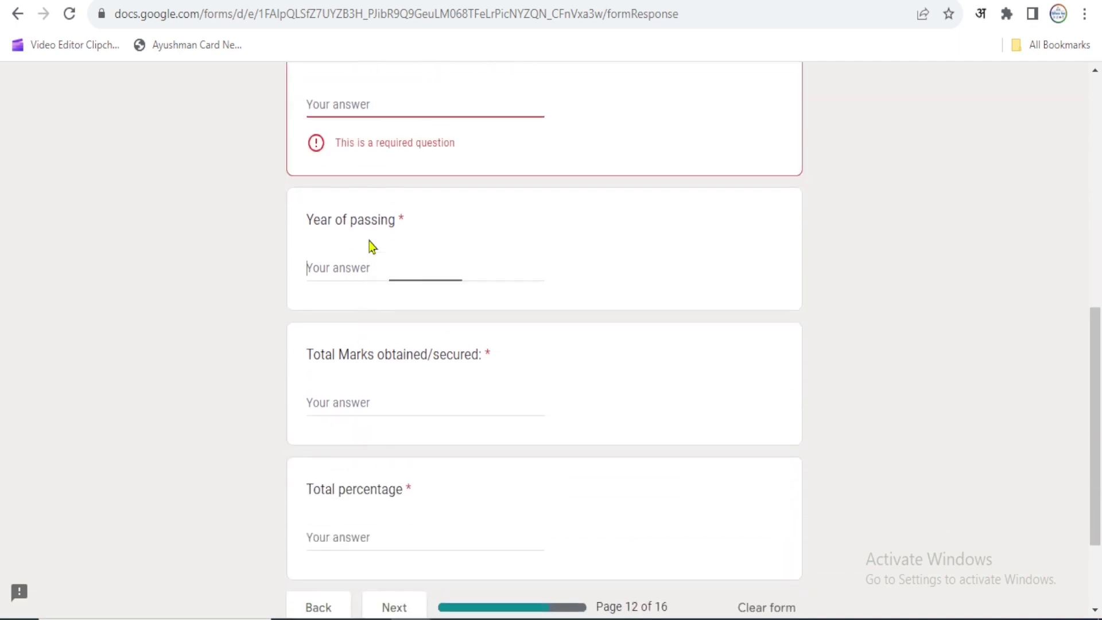
scroll(408, 361, "down", 2)
left_click(350, 313)
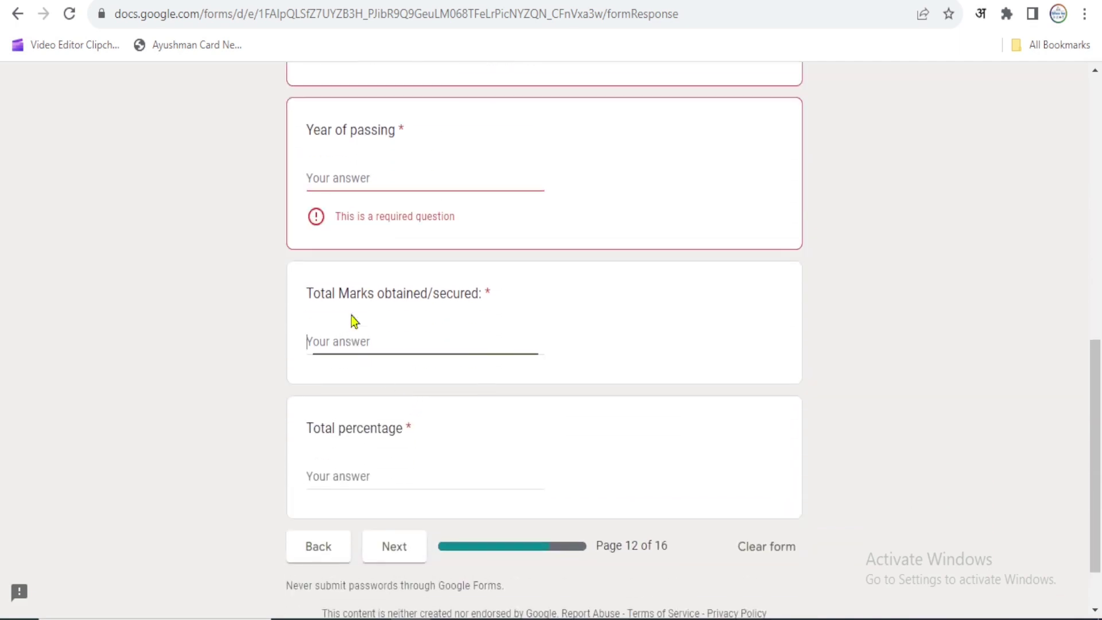
scroll(430, 376, "down", 1)
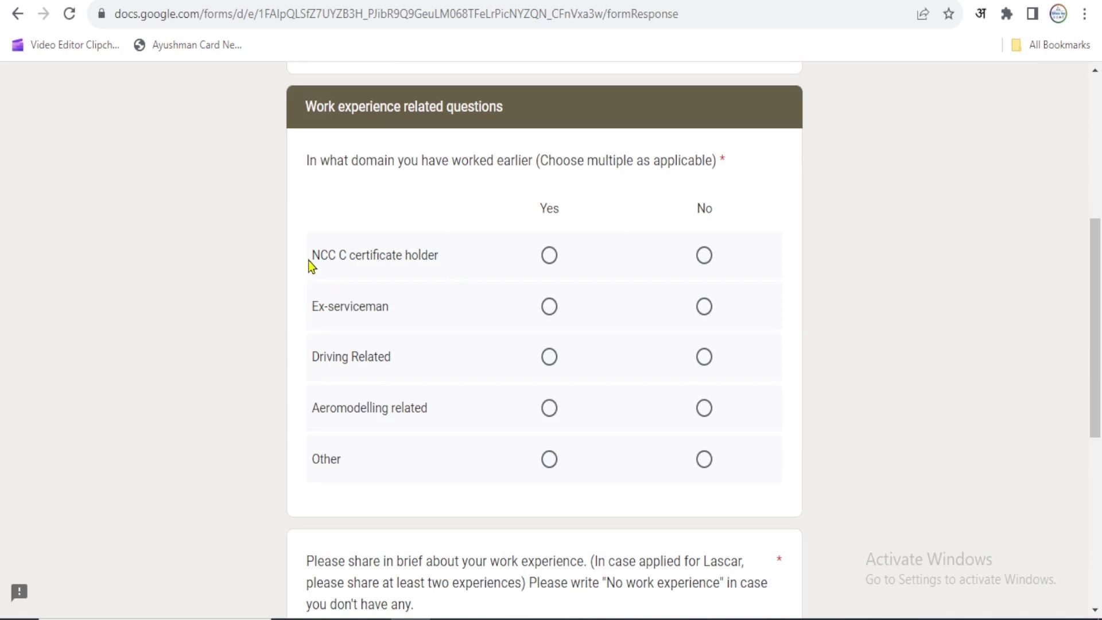
- Answer No for every work domain: NCC C certificate holder, Ex-serviceman, Driving Related, Aeromodelling related and Other
left_click_drag(308, 107, 509, 105)
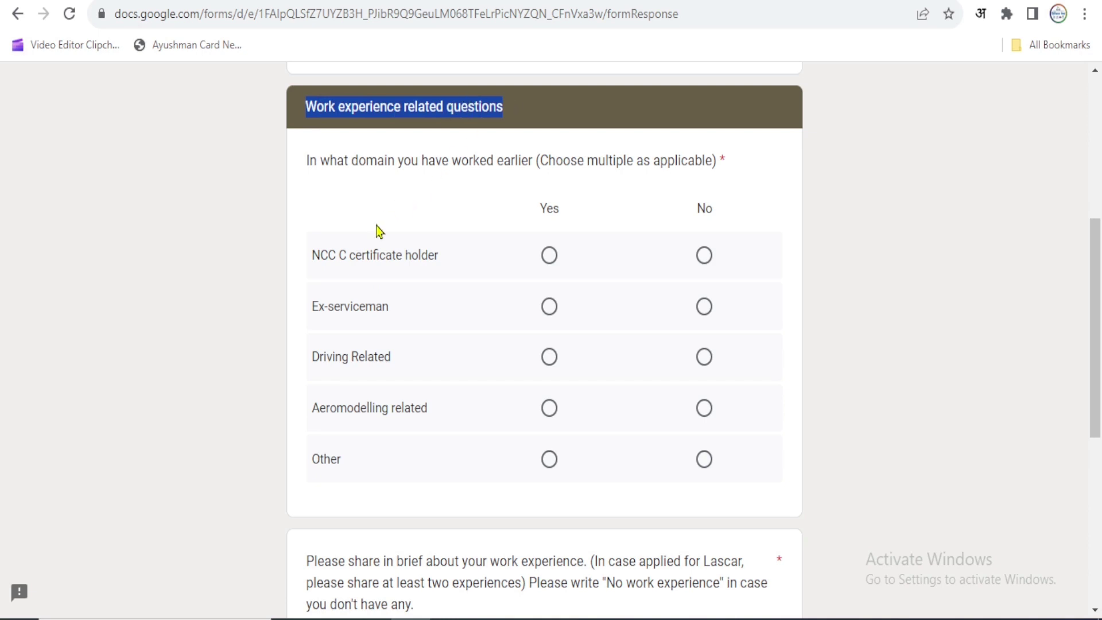
left_click(373, 207)
left_click_drag(312, 256, 377, 265)
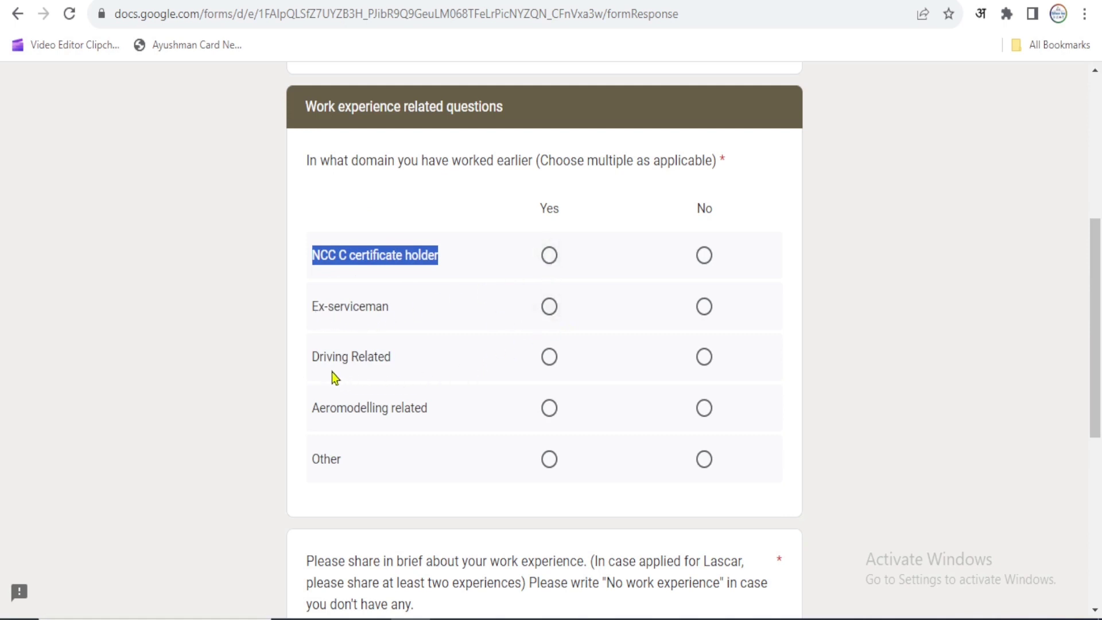
left_click(704, 258)
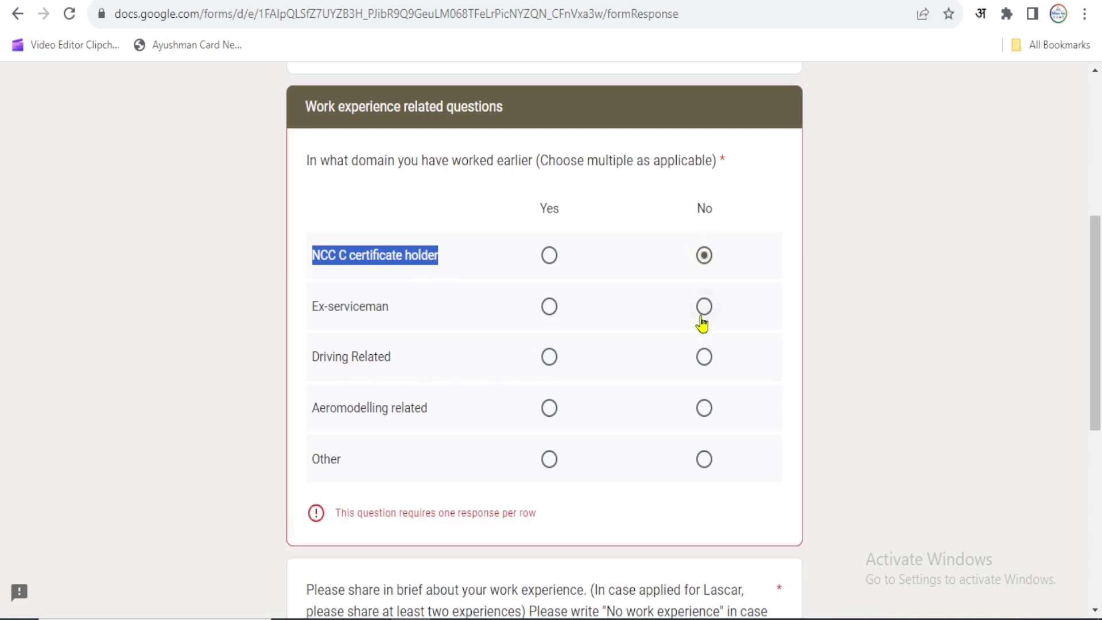
left_click(703, 310)
left_click(704, 359)
left_click(704, 410)
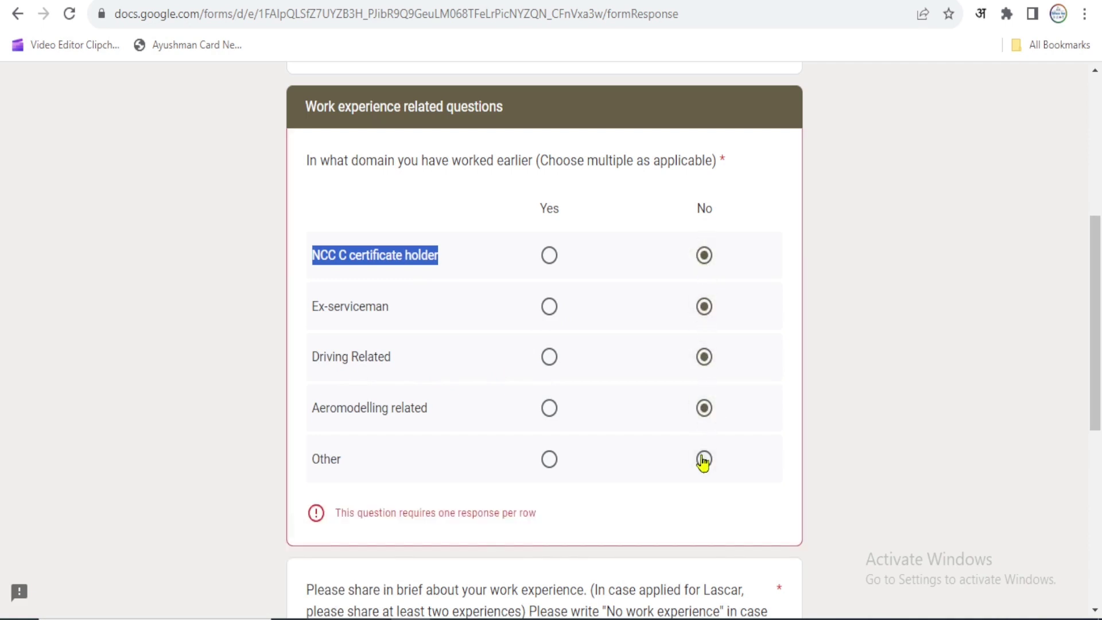
left_click(703, 460)
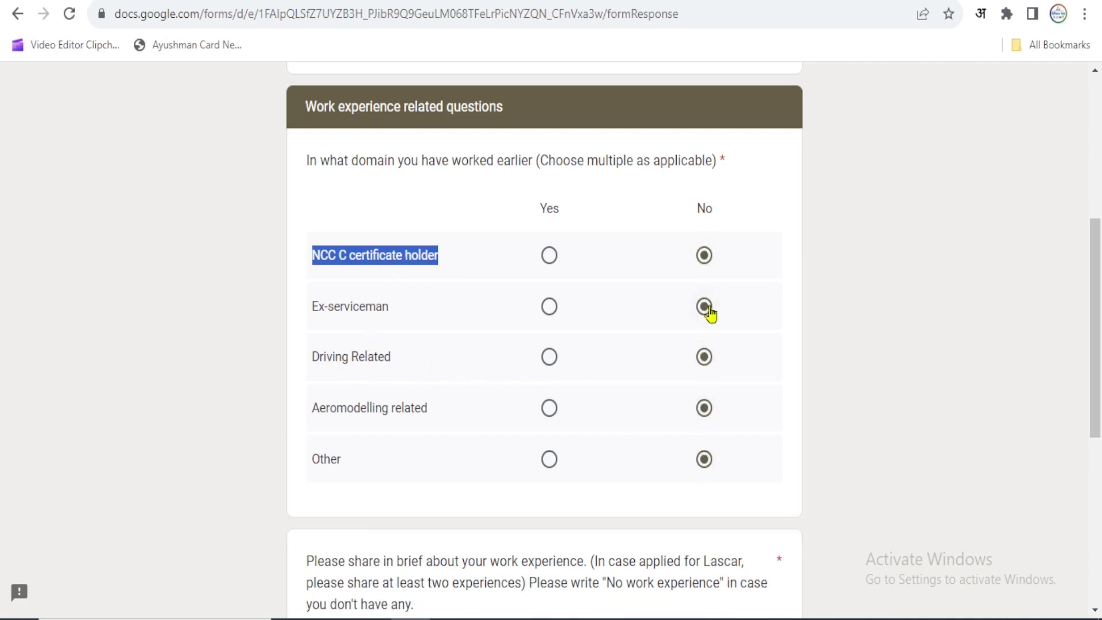
- Review the instructions and example format for describing work experience, including what to write when there is none
scroll(651, 352, "down", 3)
scroll(652, 352, "down", 3)
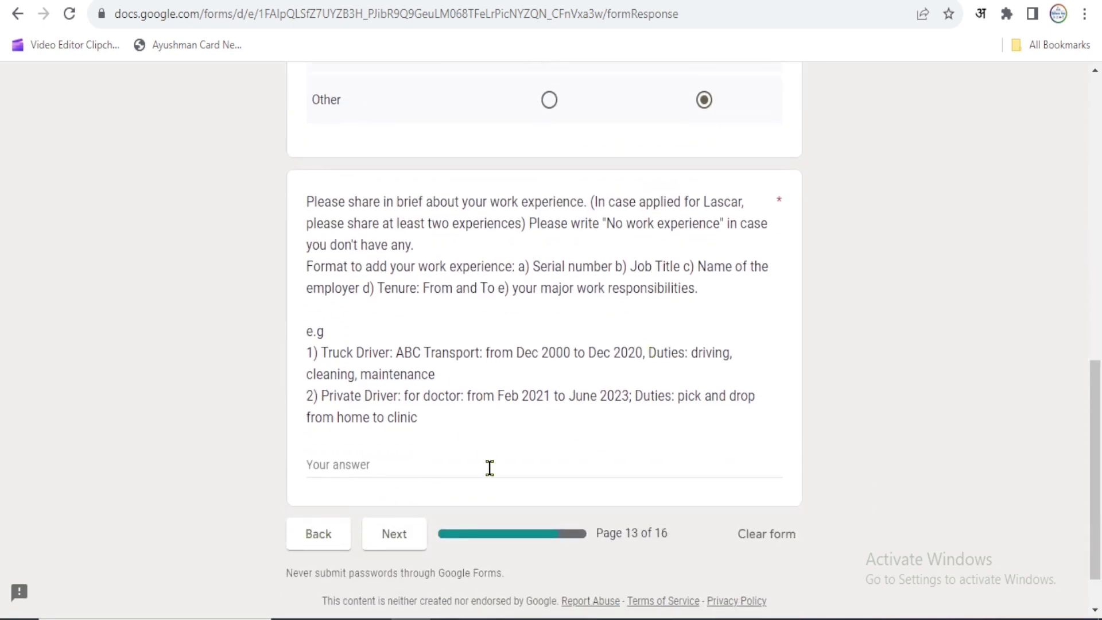
scroll(451, 431, "up", 1)
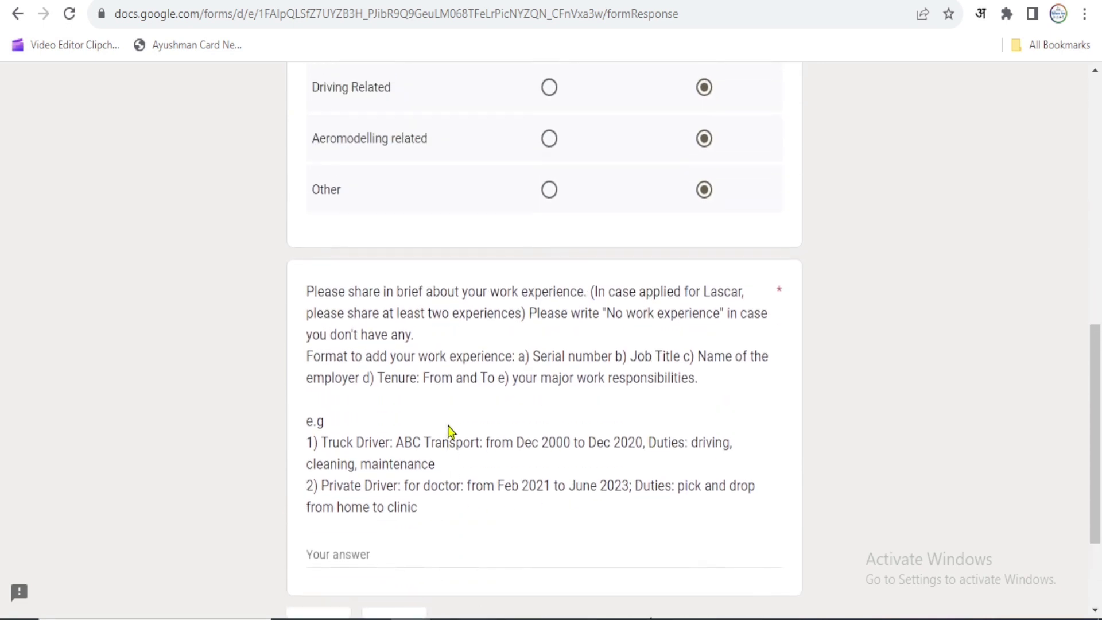
scroll(546, 414, "down", 3)
left_click(358, 400)
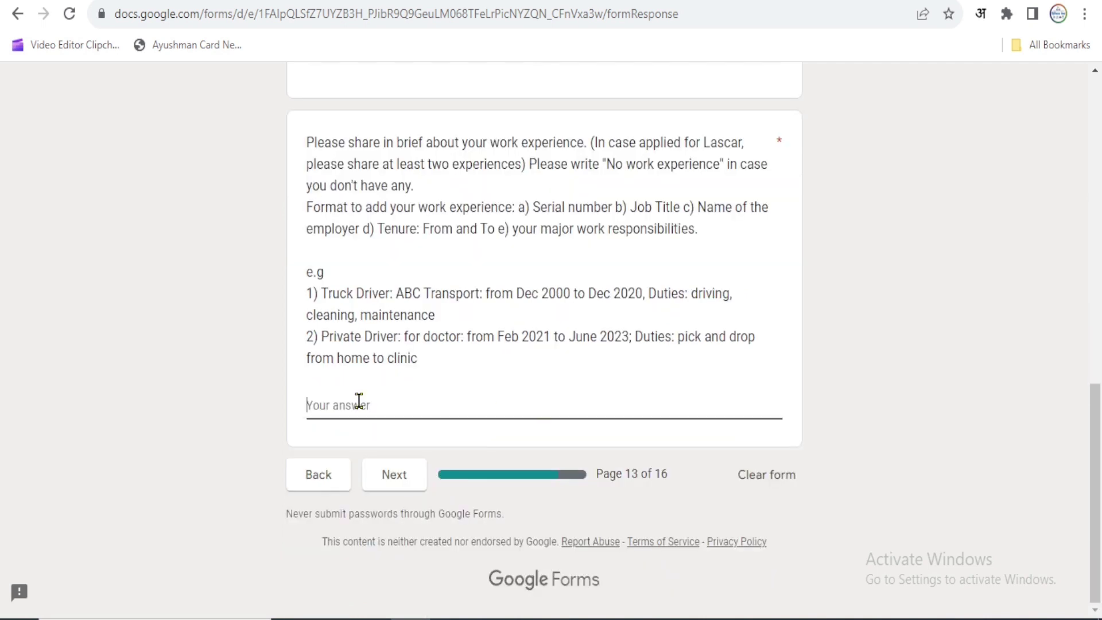
left_click(315, 143)
left_click_drag(506, 143, 560, 143)
left_click(568, 163)
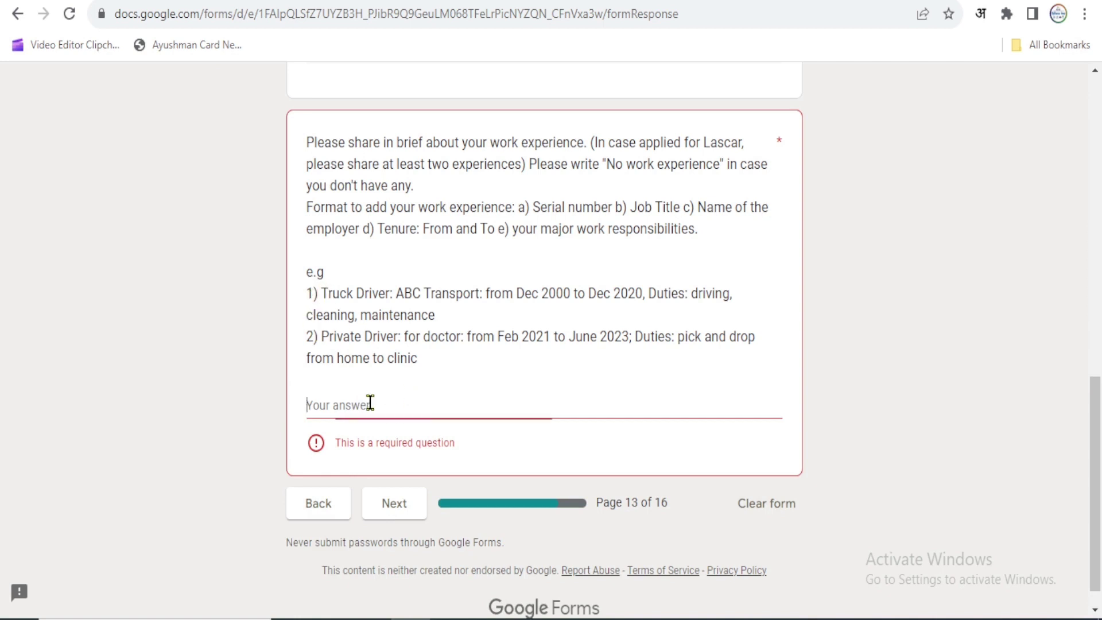
left_click(325, 406)
left_click(609, 166)
left_click_drag(630, 166, 704, 165)
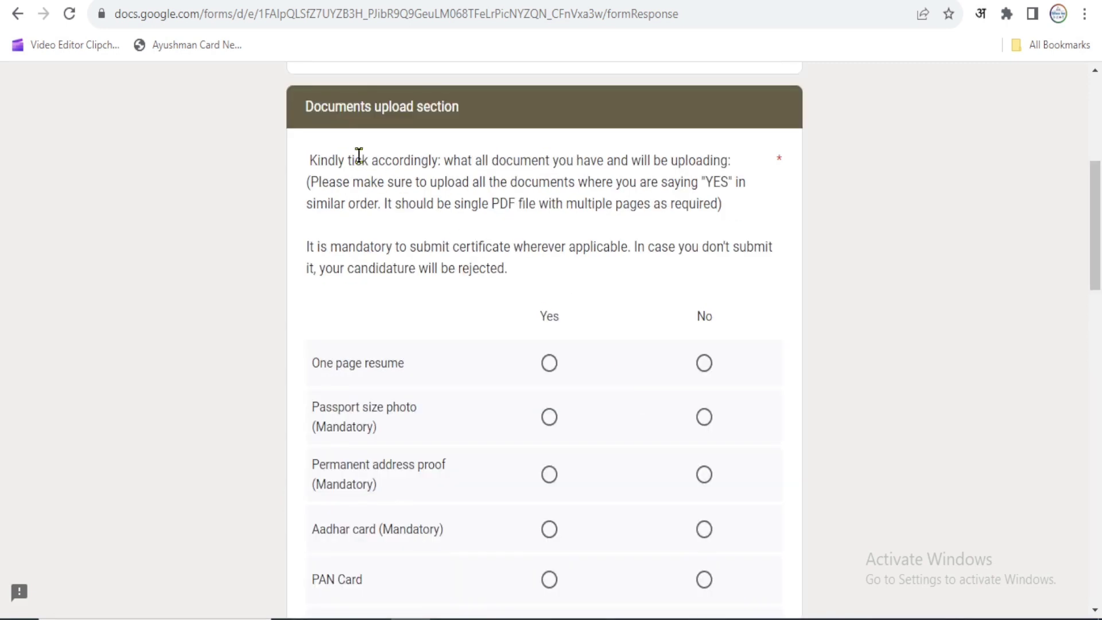
- Mark the one page resume as No in the Documents upload section
left_click_drag(308, 107, 471, 111)
scroll(482, 265, "down", 3)
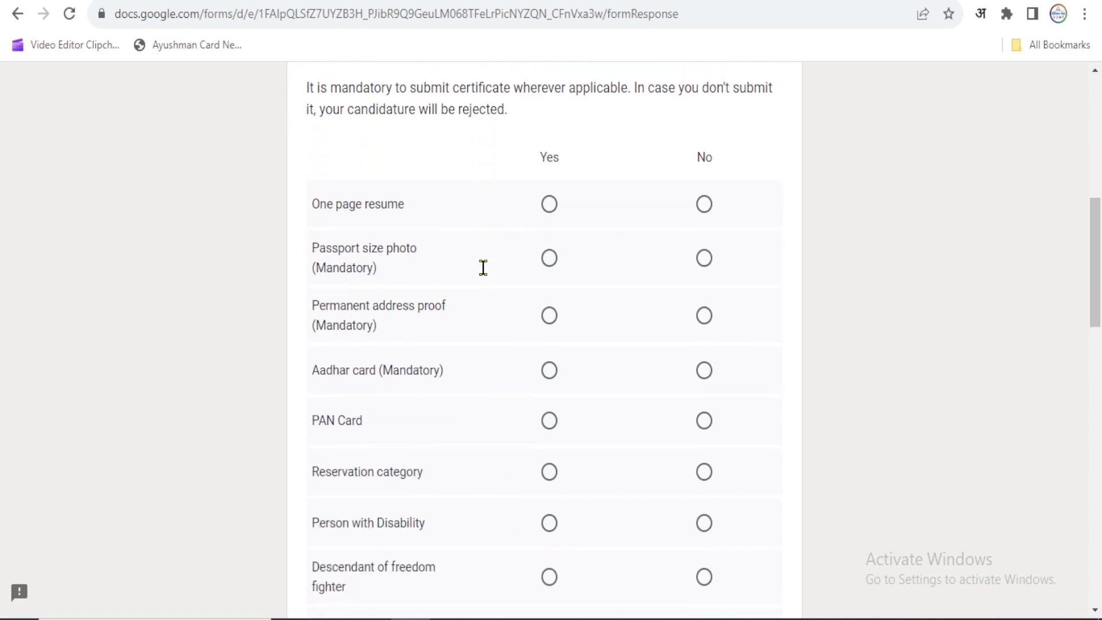
left_click_drag(347, 189, 423, 190)
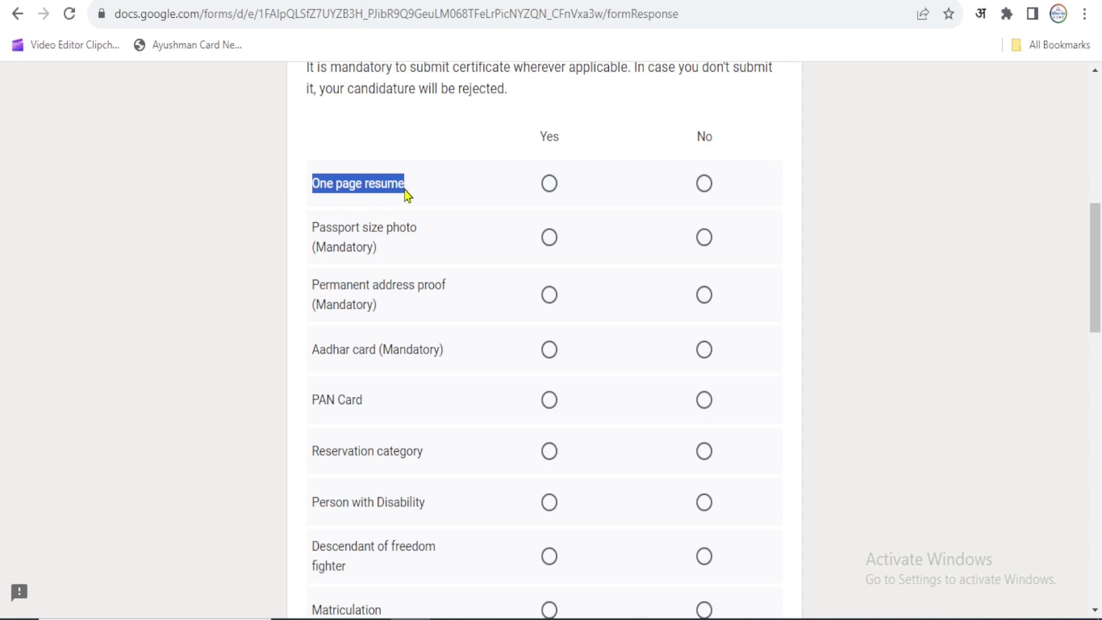
left_click(445, 180)
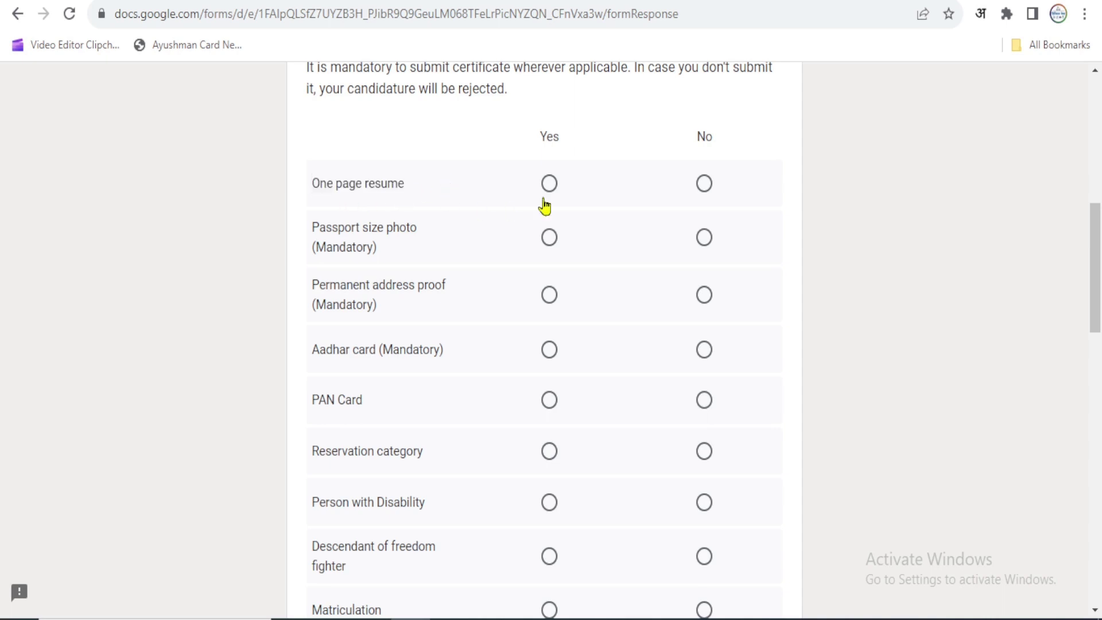
left_click(697, 189)
scroll(591, 248, "down", 2)
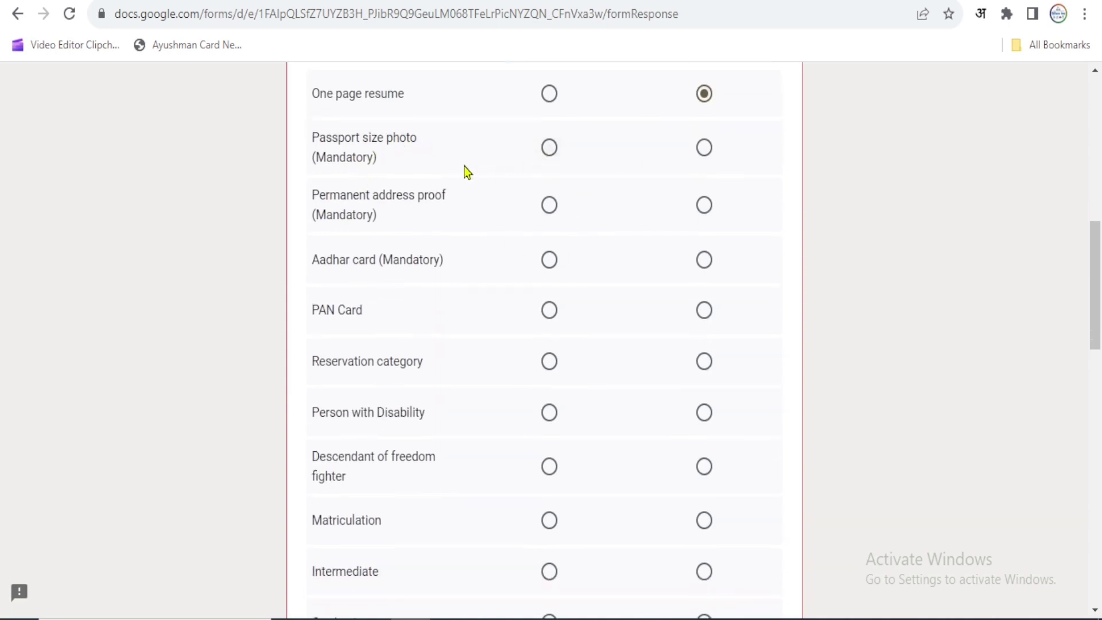
- Mark the passport size photo, permanent address proof and Aadhar card as Yes in the document checklist
left_click(550, 151)
left_click_drag(383, 195, 443, 196)
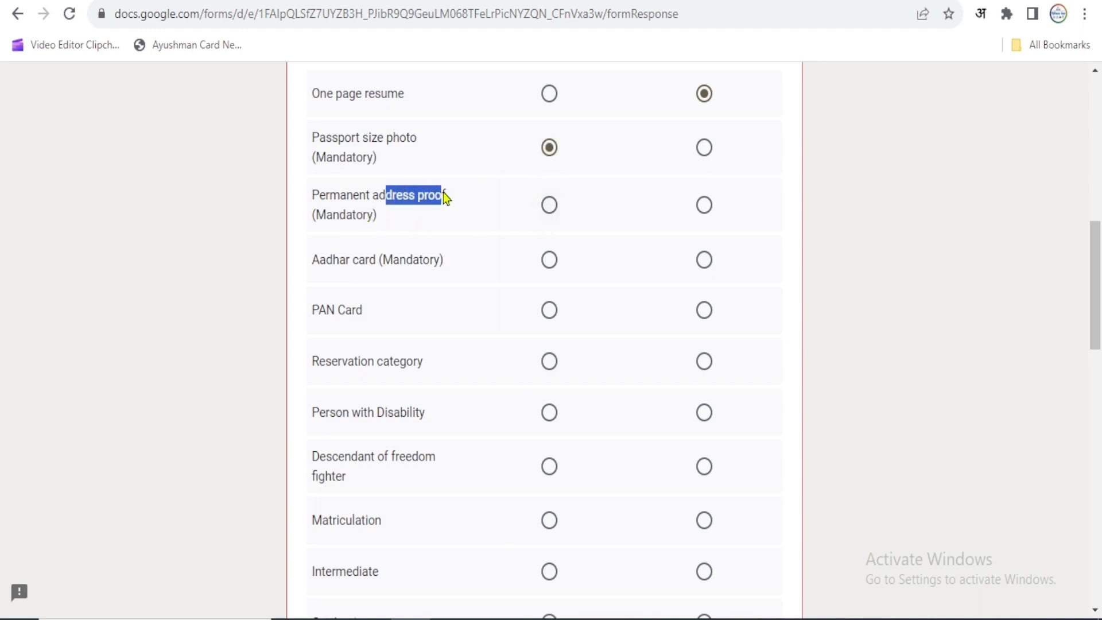
left_click_drag(359, 196, 425, 200)
left_click(381, 243)
left_click(551, 204)
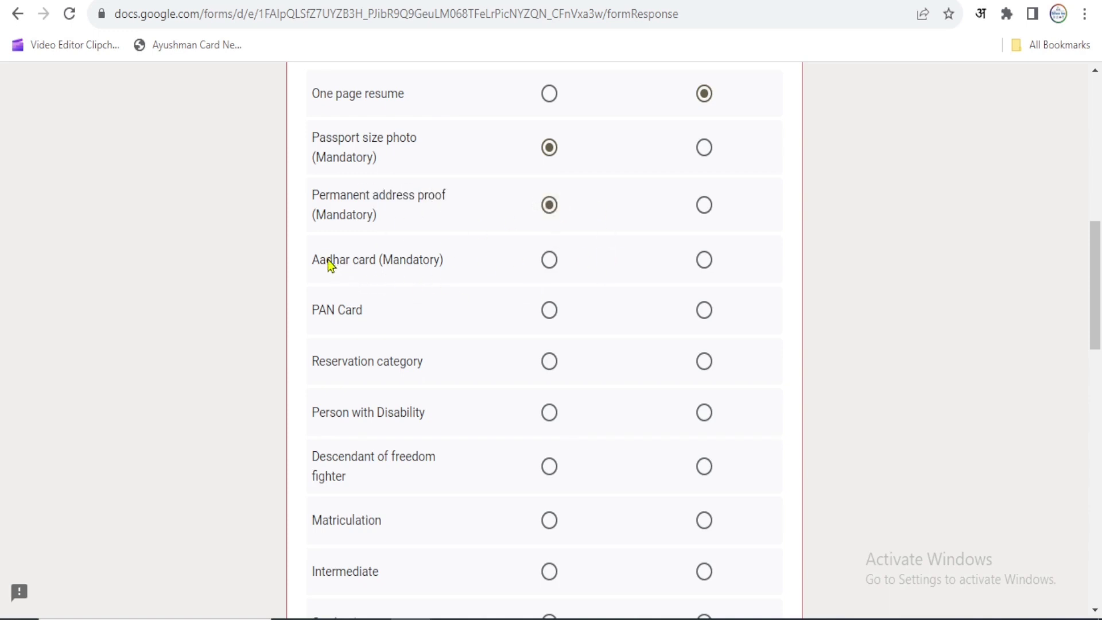
left_click_drag(328, 259, 455, 267)
left_click(549, 260)
- Mark Reservation category as Yes, and PAN Card, Person with Disability and Descendant of freedom fighter as No
scroll(587, 277, "down", 2)
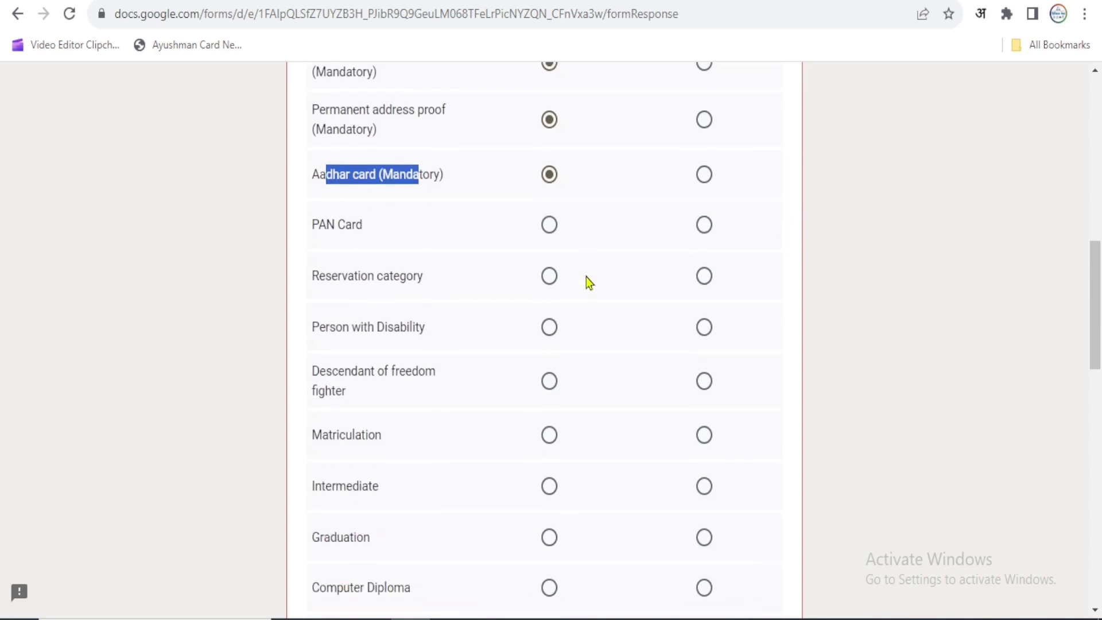
left_click(705, 221)
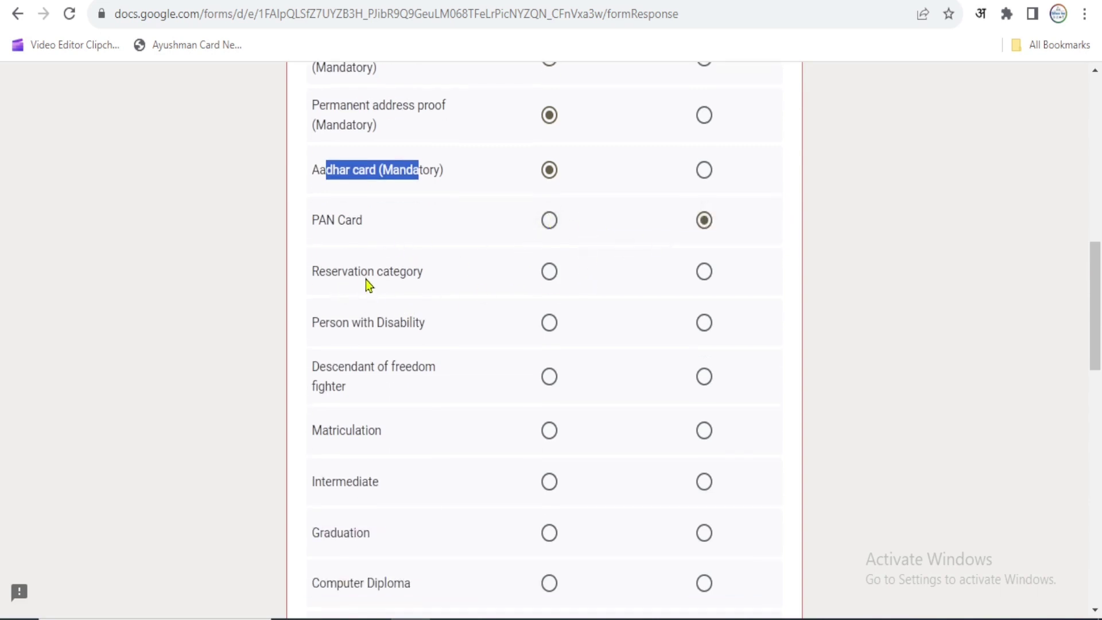
left_click(538, 280)
scroll(587, 294, "down", 1)
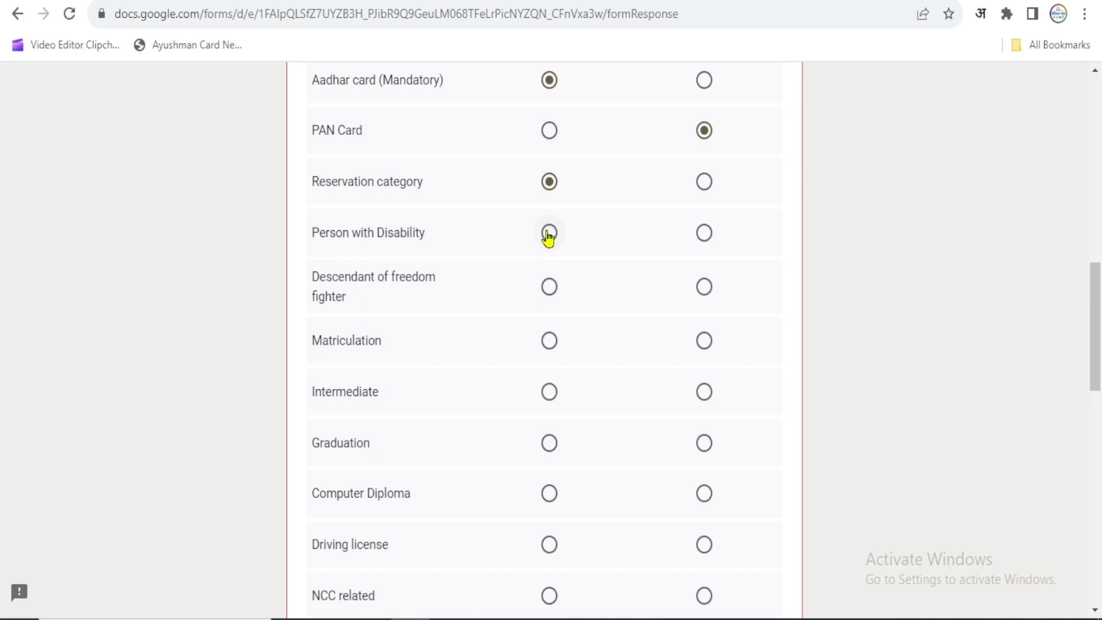
left_click(703, 236)
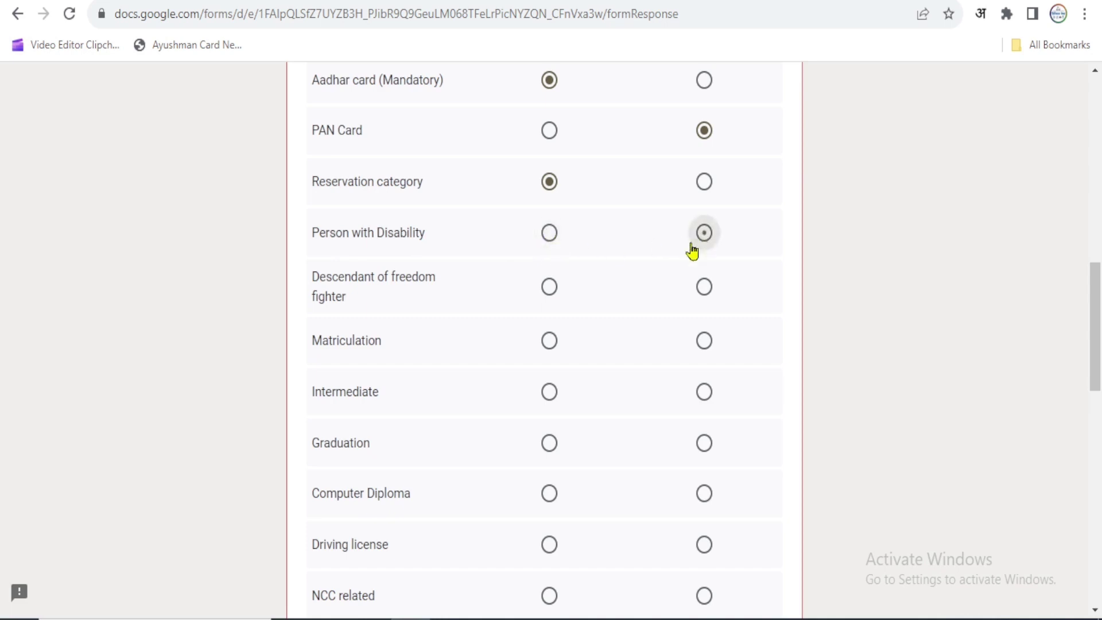
scroll(700, 244, "down", 1)
left_click_drag(392, 186, 439, 204)
left_click(453, 205)
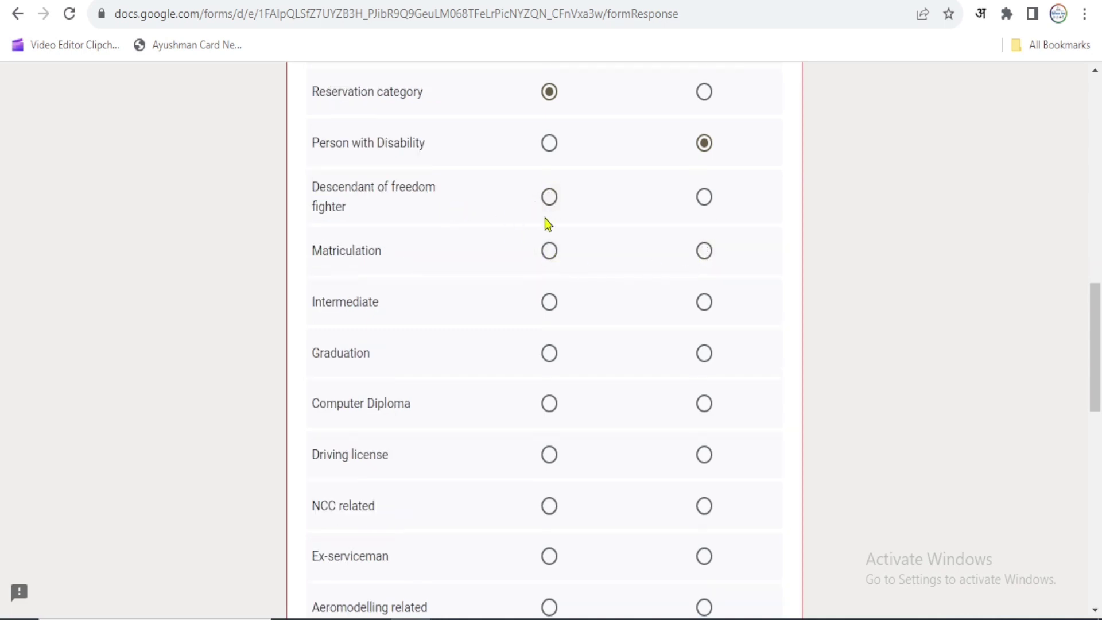
left_click(701, 207)
- Mark Matriculation, Intermediate and Computer Diploma as Yes, and driving license, ex-serviceman, aeromodelling, job skills, work experience and police verification as No
scroll(683, 266, "down", 1)
scroll(682, 268, "down", 4)
scroll(682, 268, "up", 4)
scroll(462, 223, "up", 1)
left_click(548, 251)
left_click(549, 303)
scroll(408, 333, "down", 2)
left_click(550, 319)
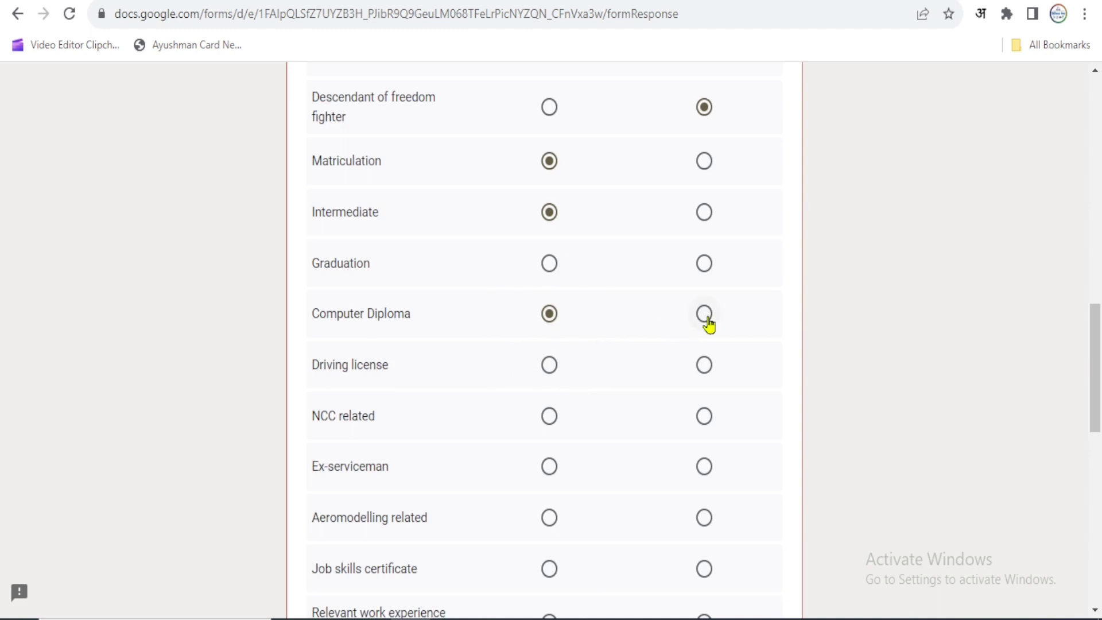
scroll(689, 319, "down", 2)
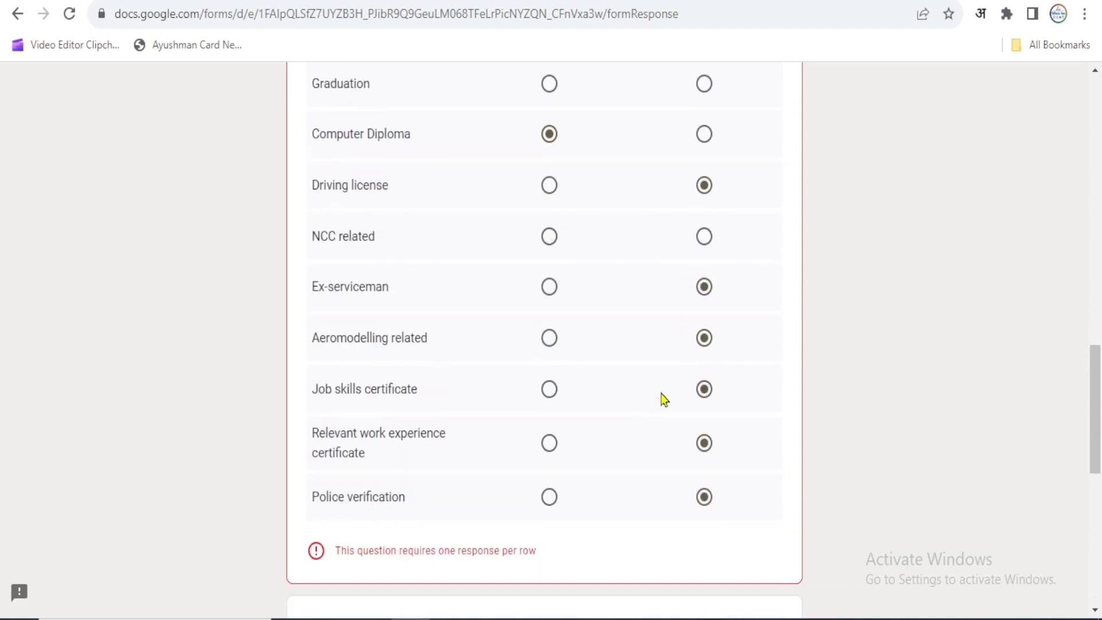
- Review the answered document checklist and the PDF upload instructions on merging, file naming and the size limit
scroll(664, 392, "up", 5)
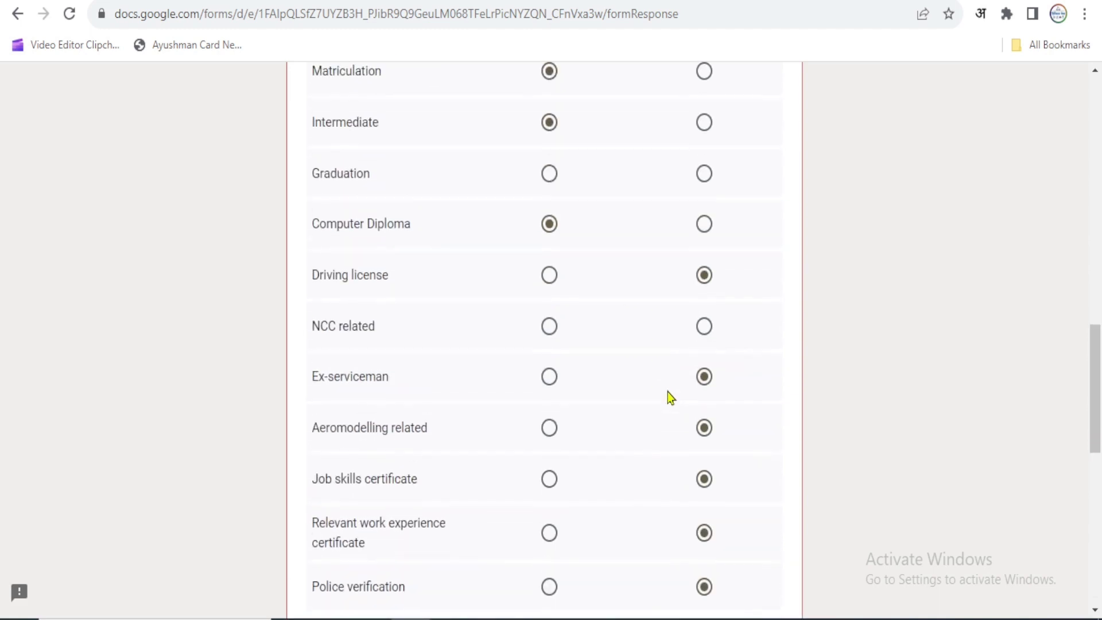
scroll(668, 392, "up", 9)
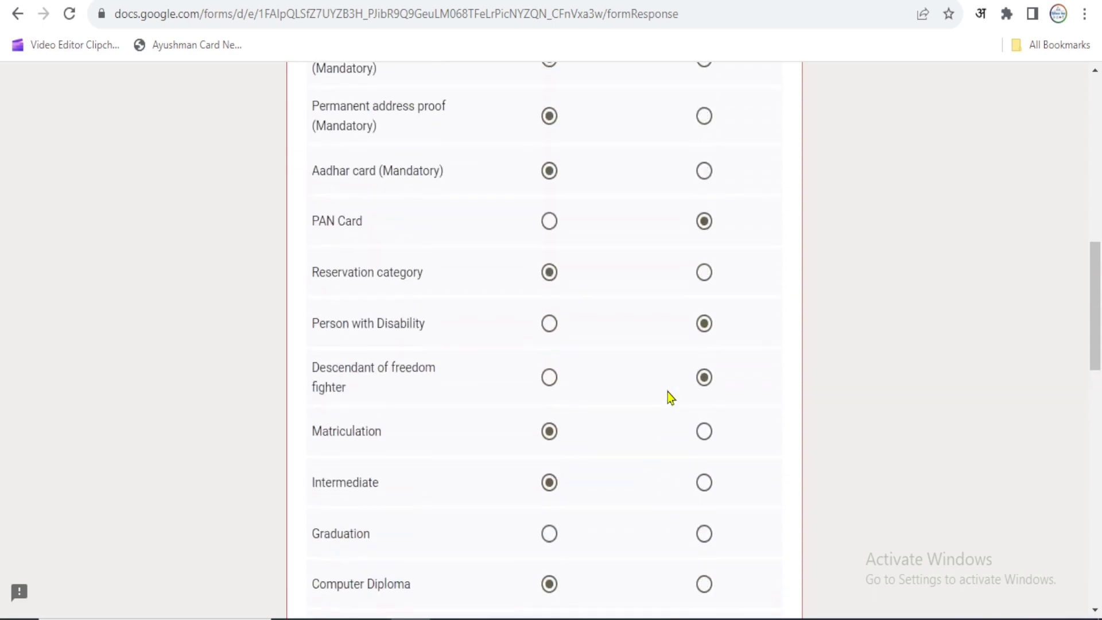
scroll(667, 392, "down", 9)
scroll(666, 396, "down", 11)
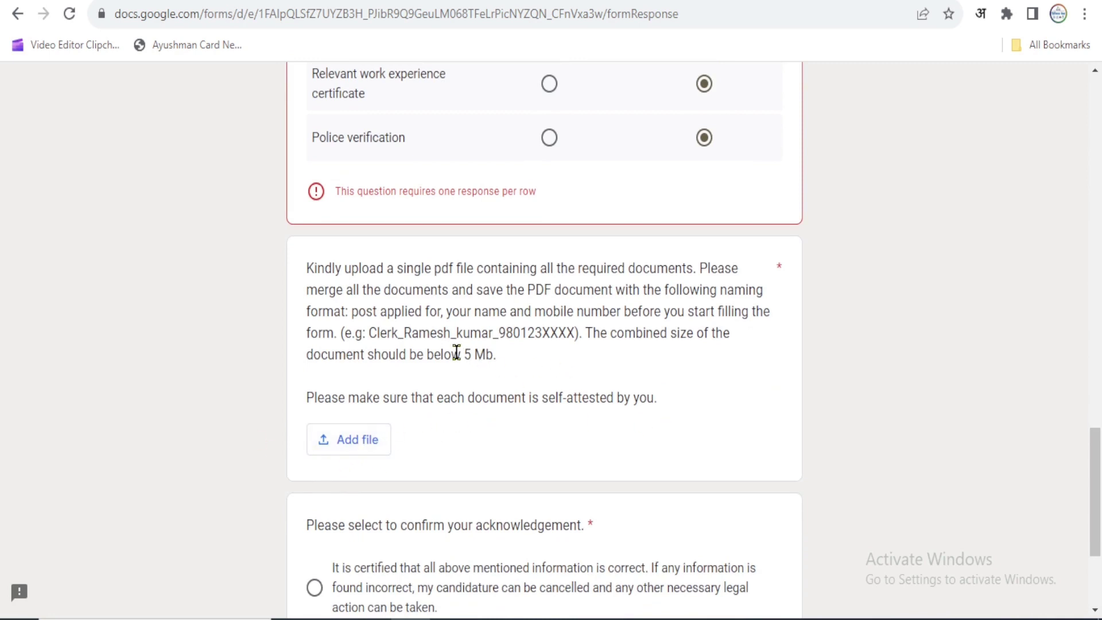
left_click_drag(438, 354, 489, 354)
left_click(524, 369)
scroll(646, 312, "up", 3)
scroll(664, 251, "up", 6)
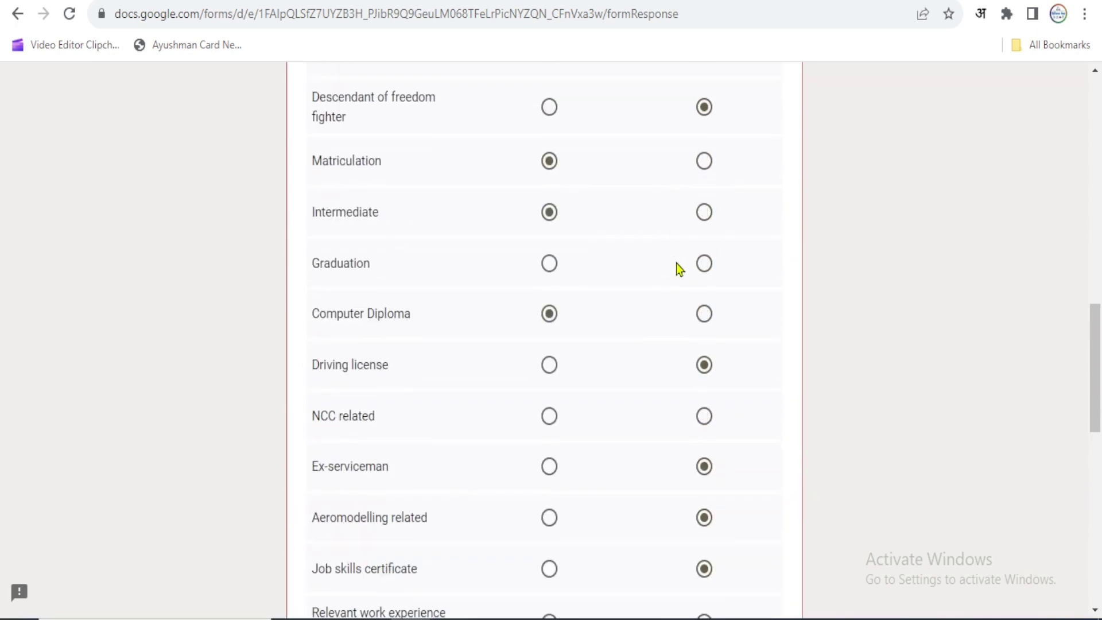
- Review the end of the document checklist, the single-PDF upload instructions and the acknowledgement statement before the form's next page
scroll(676, 265, "down", 6)
scroll(628, 334, "down", 3)
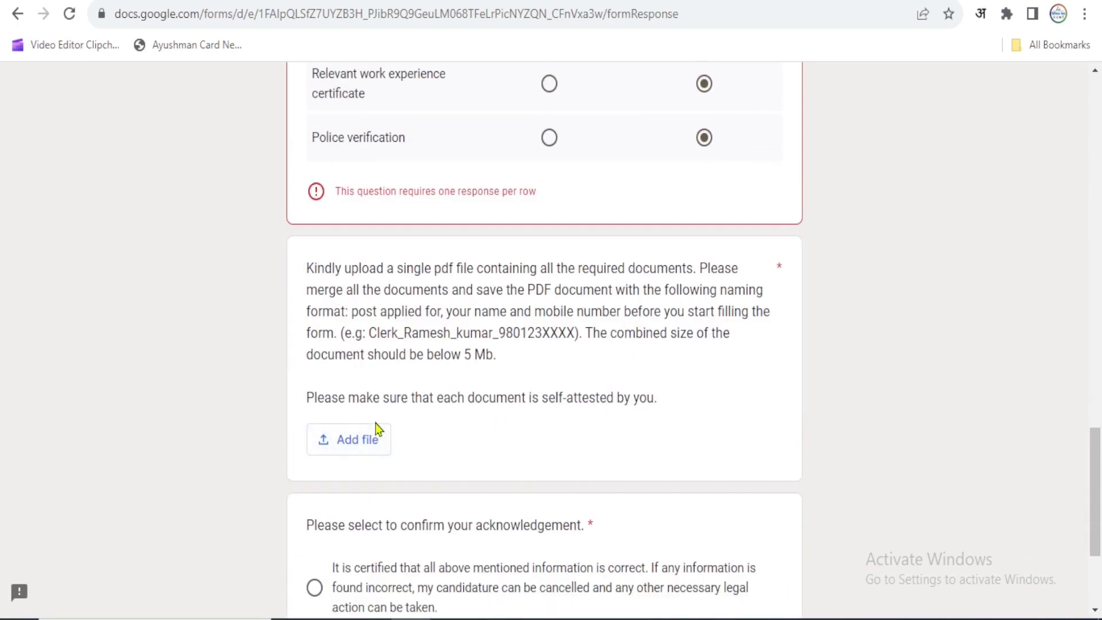
left_click_drag(394, 268, 476, 269)
left_click(485, 270)
scroll(370, 447, "down", 3)
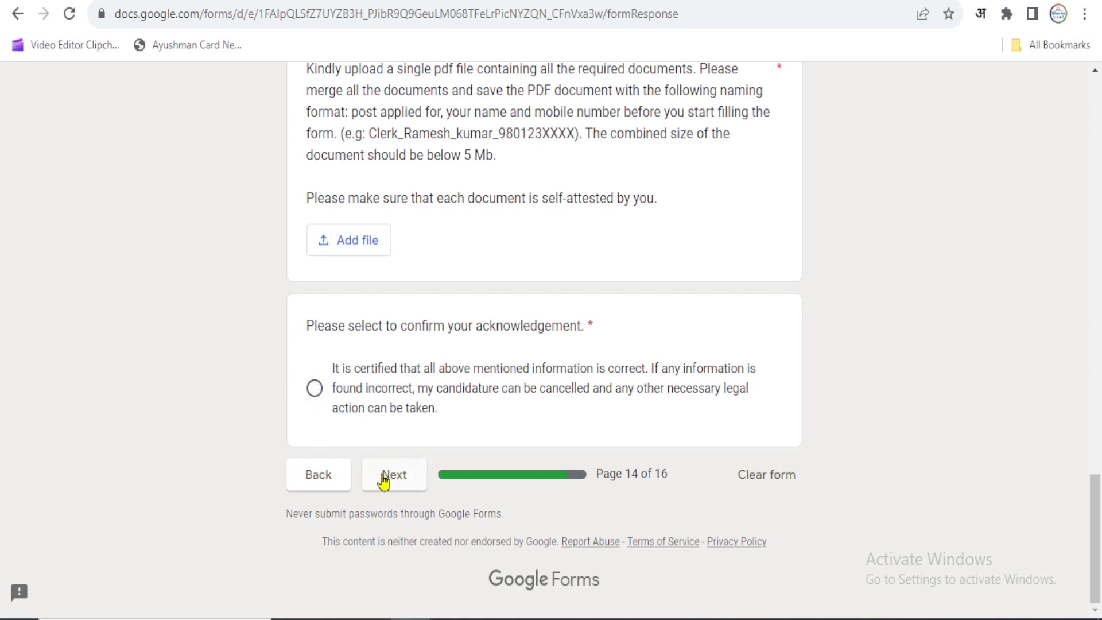
left_click(729, 377)
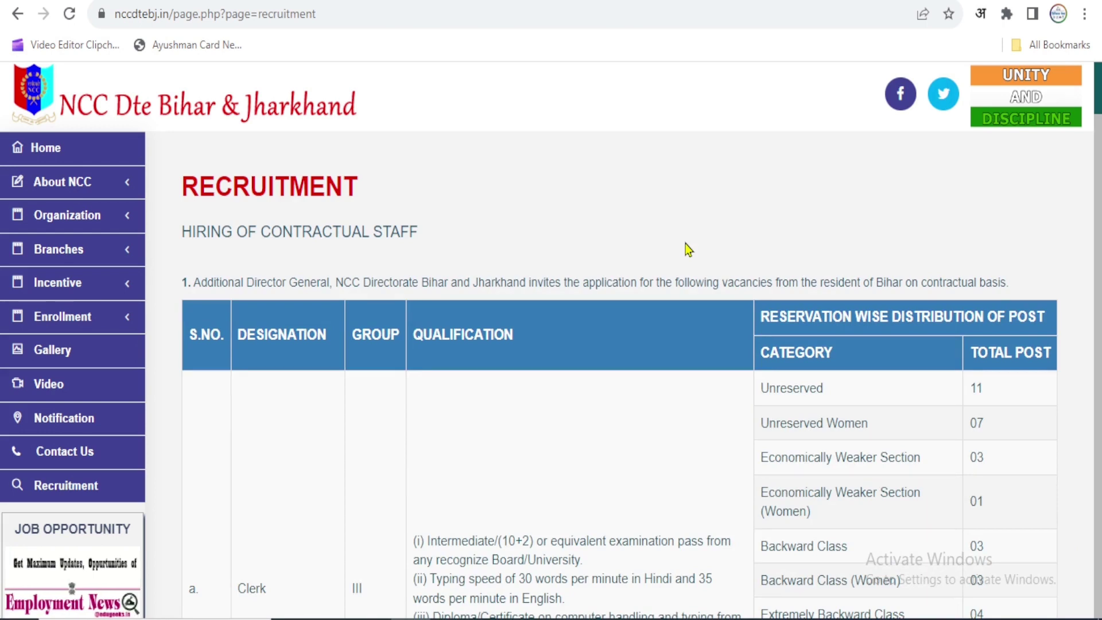
- Look through the vacancy table on the NCC Bihar & Jharkhand recruitment page, covering the Clerk and Aero Modeling Instructor posts
scroll(646, 342, "down", 6)
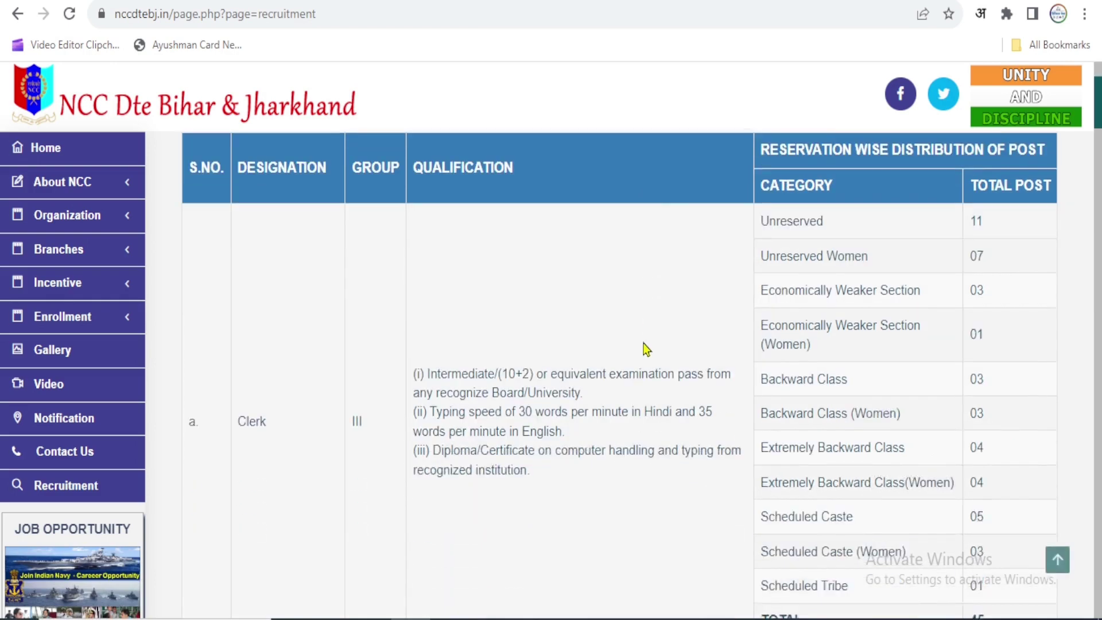
scroll(641, 343, "down", 14)
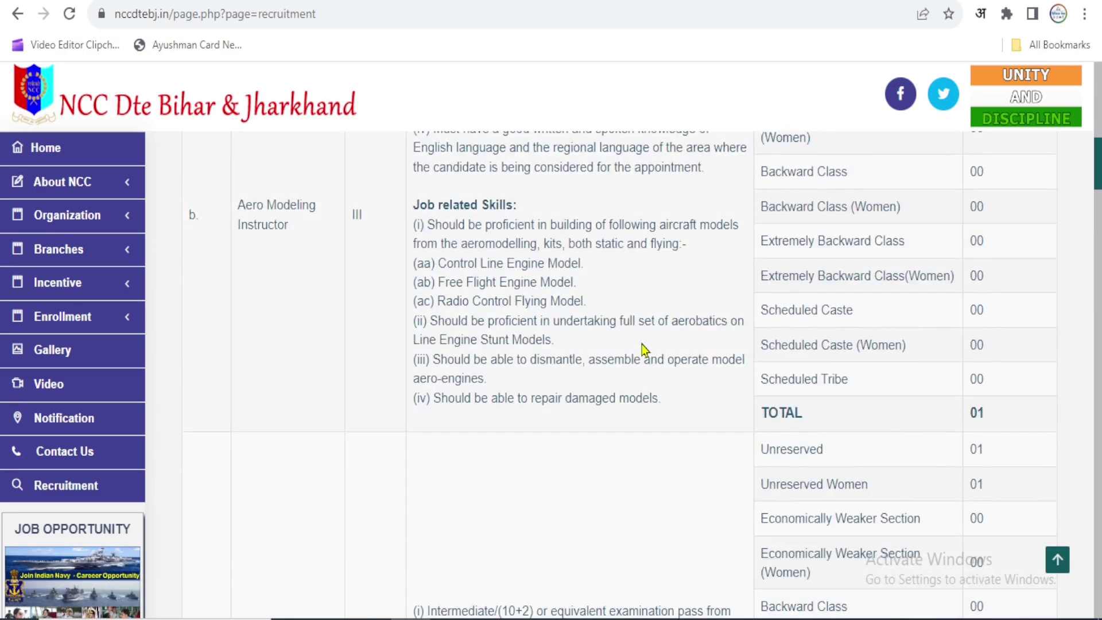
scroll(644, 367, "down", 1)
scroll(644, 386, "up", 20)
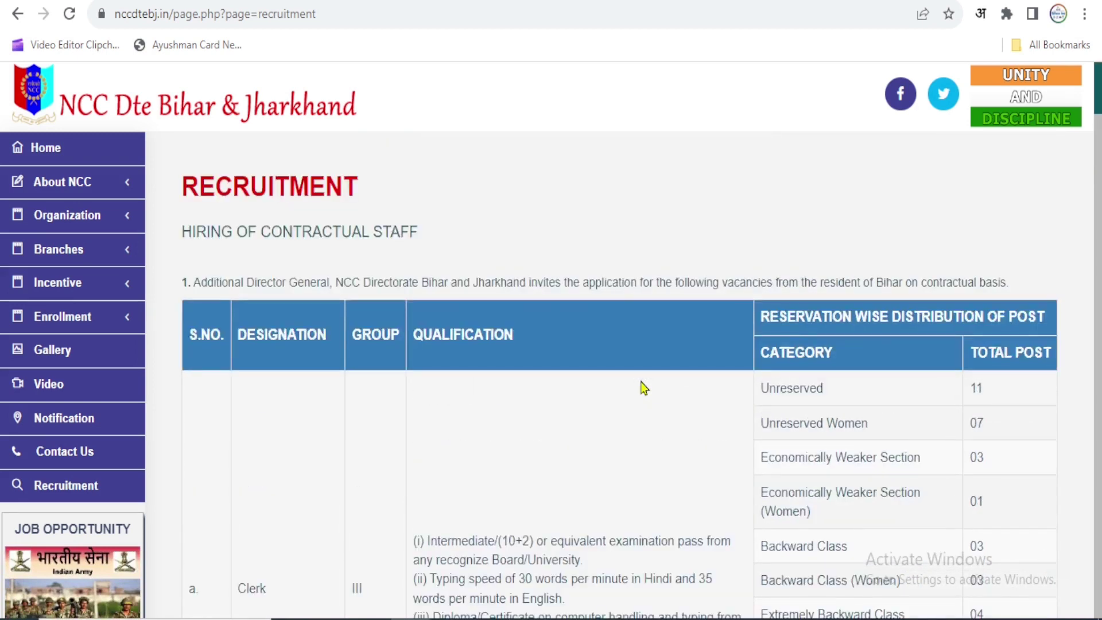
- Highlight the heading "Hiring of Contractual Staff" on the recruitment page to point it out, and clear the selection
left_click_drag(180, 233, 384, 232)
left_click(470, 213)
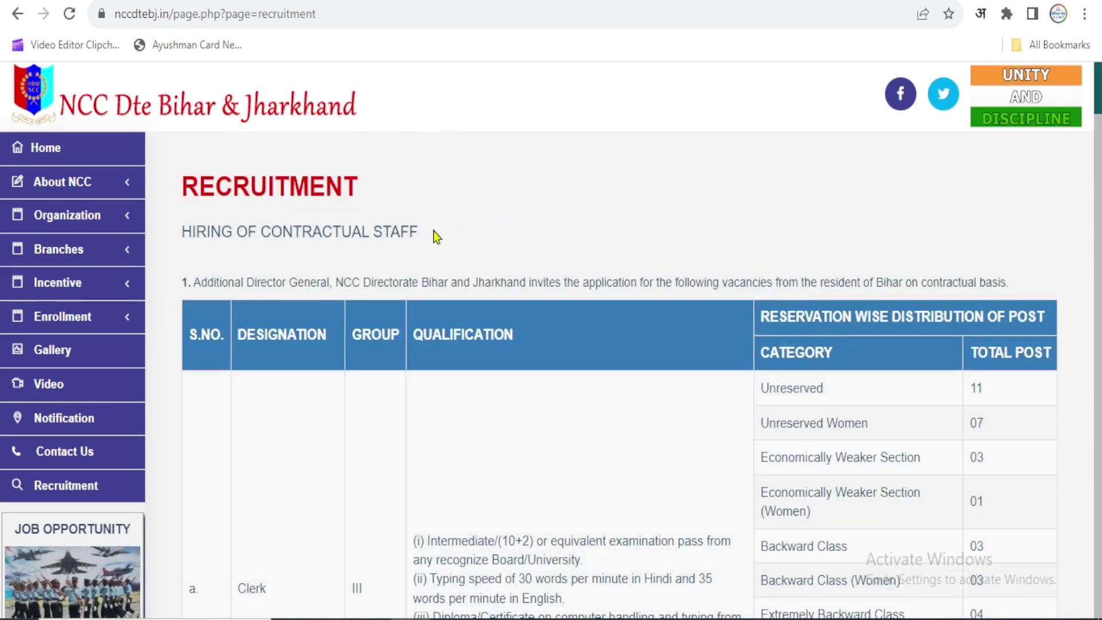
left_click_drag(260, 229, 398, 230)
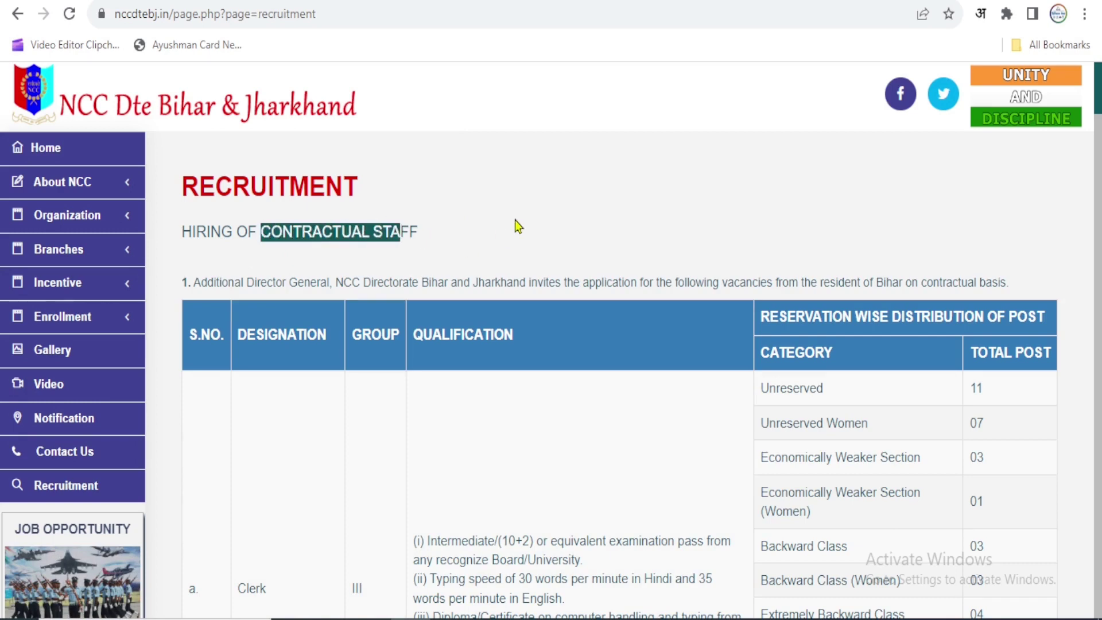
left_click(271, 237)
left_click_drag(191, 231, 413, 223)
left_click(459, 232)
- Go over the Clerk and Aero Modeling Instructor qualifications once more and return to the start of the recruitment notice
scroll(591, 313, "down", 13)
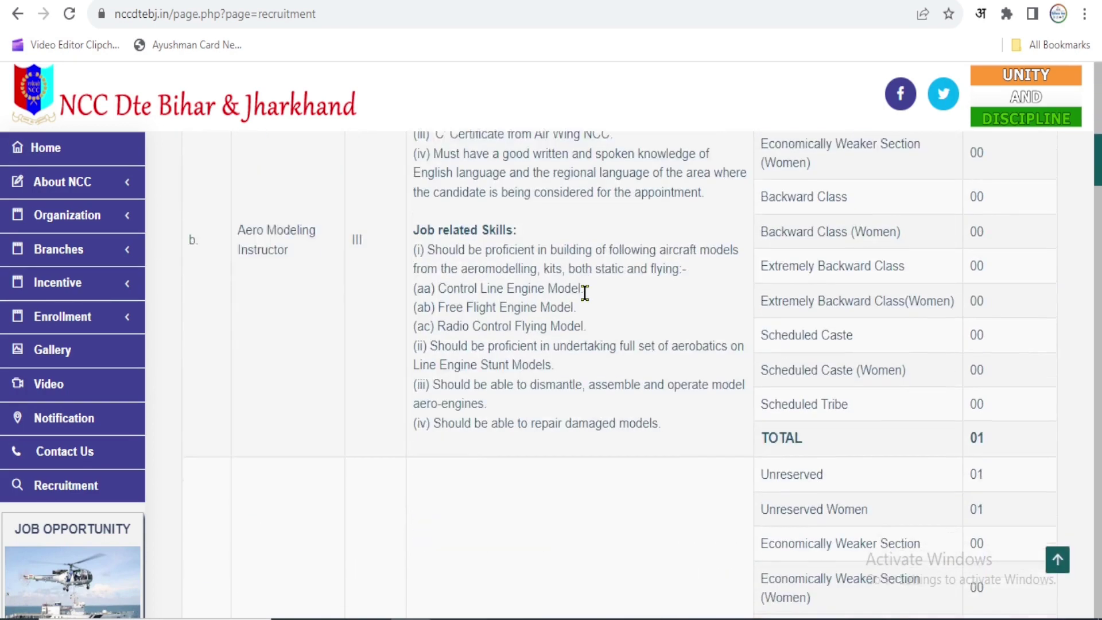
scroll(582, 293, "up", 10)
scroll(588, 302, "up", 3)
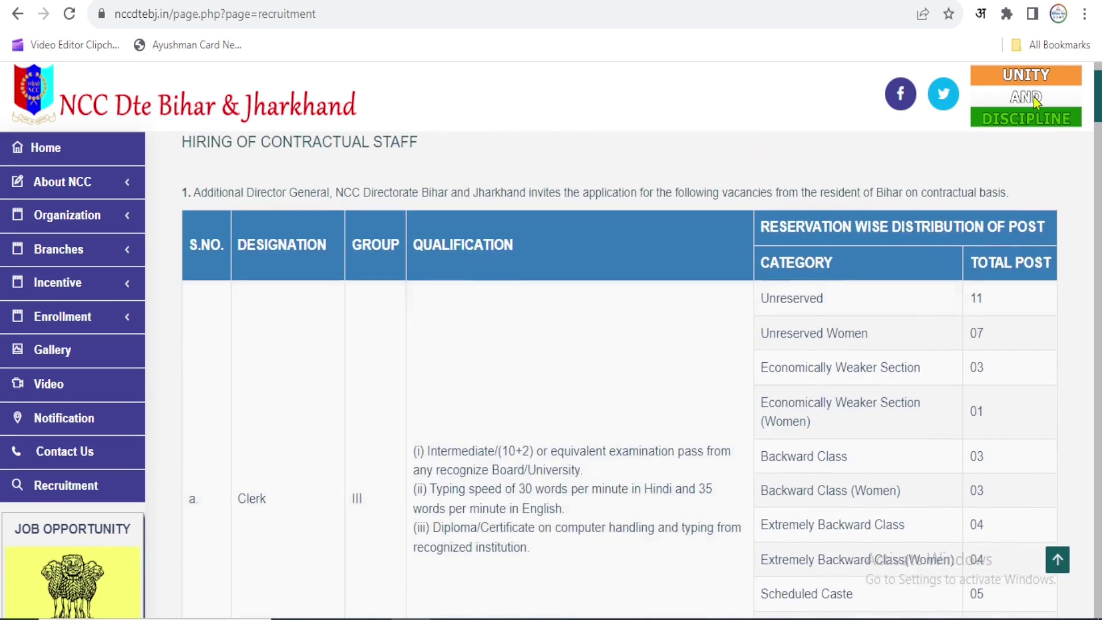
scroll(625, 336, "up", 2)
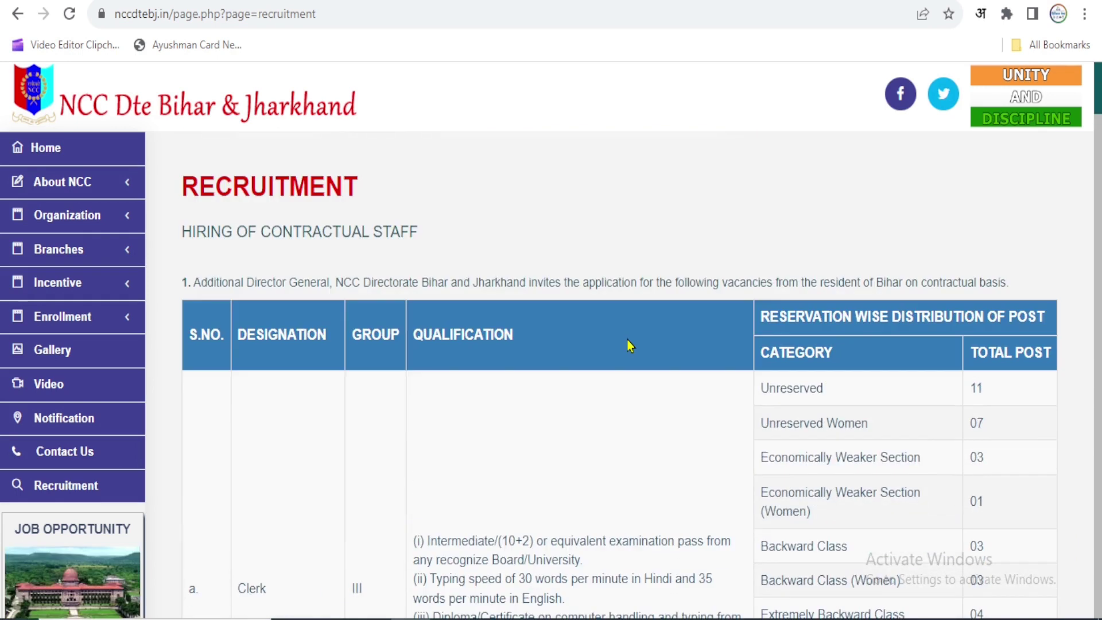